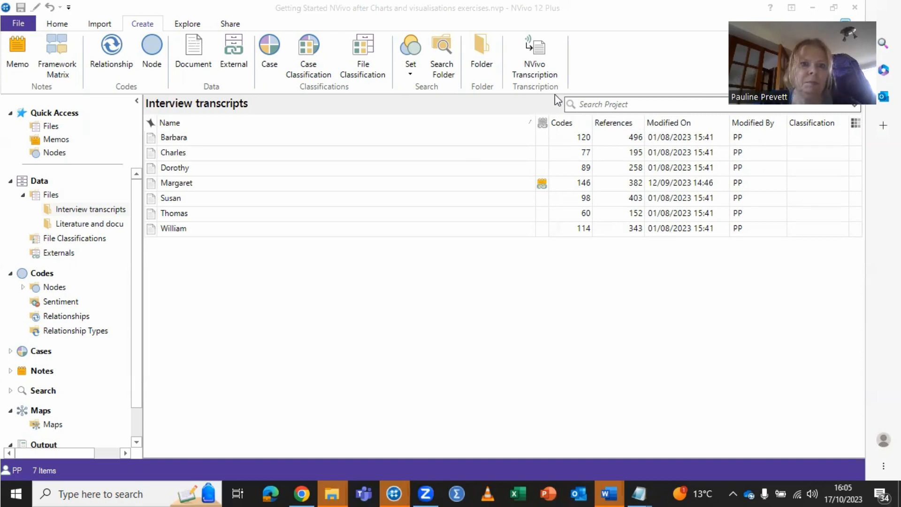
Step: Select all seven interview files in the Interview transcripts folder
right_click(197, 139)
left_click(171, 153, "ctrl")
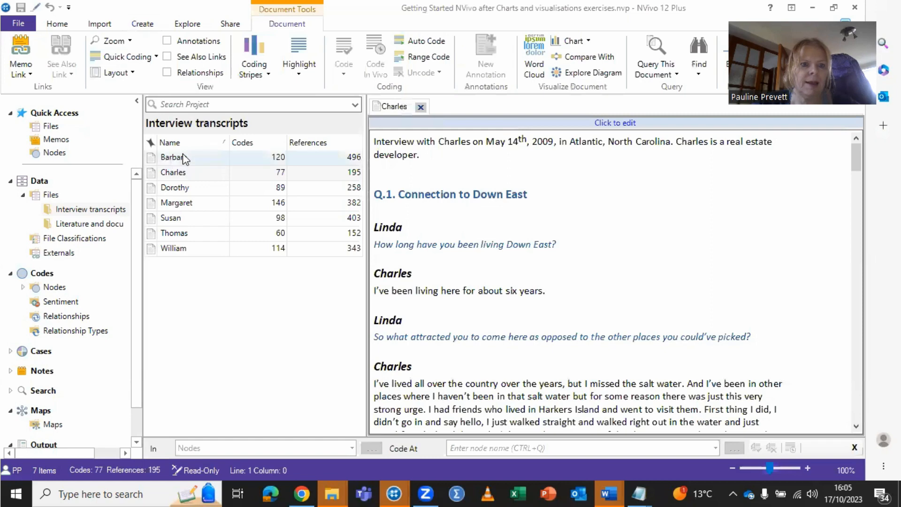
left_click(185, 157)
left_click(179, 172, "ctrl")
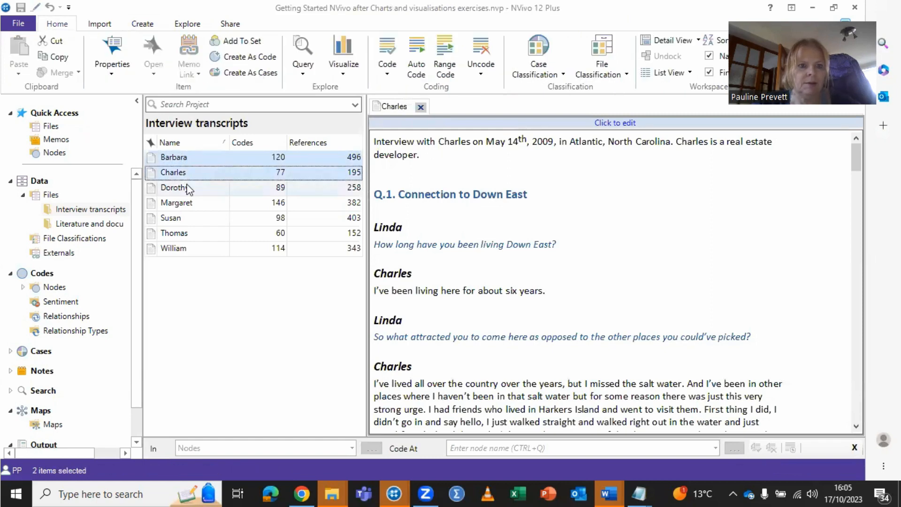
left_click(190, 187, "ctrl")
left_click(190, 203, "ctrl")
left_click(188, 219, "ctrl")
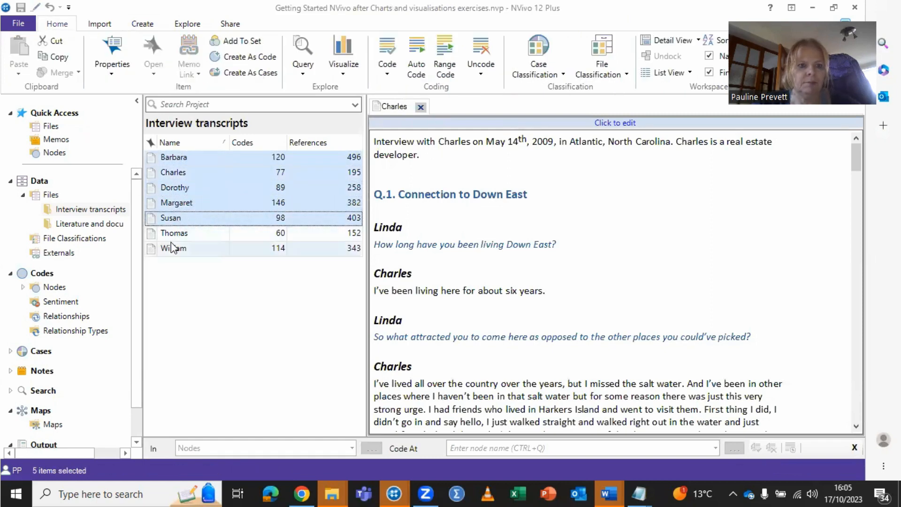
left_click(174, 233, "ctrl")
left_click(173, 248, "ctrl")
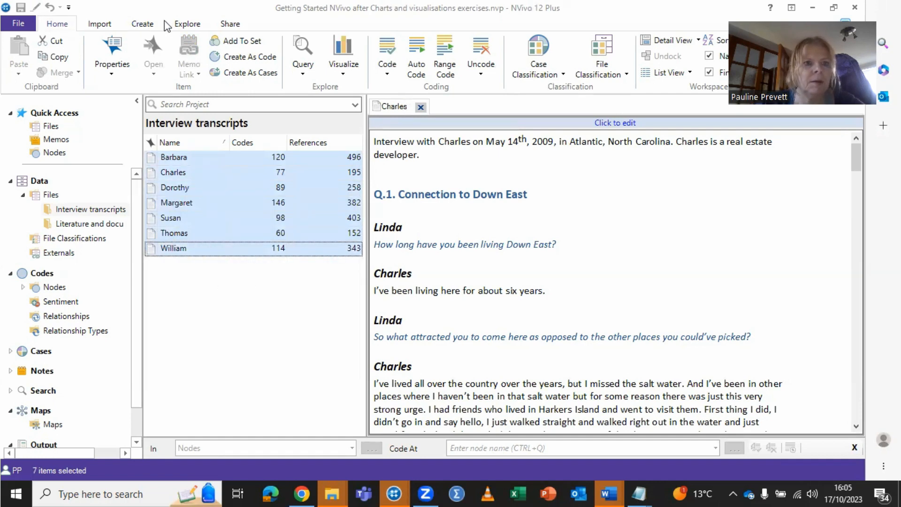
Step: Start a new framework matrix named "Interview transcript framework matrix"
left_click(150, 26)
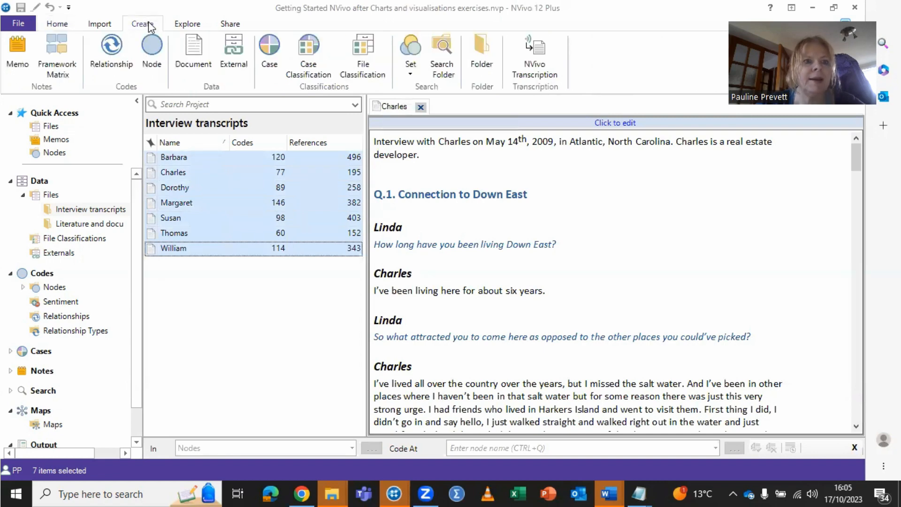
left_click(58, 49)
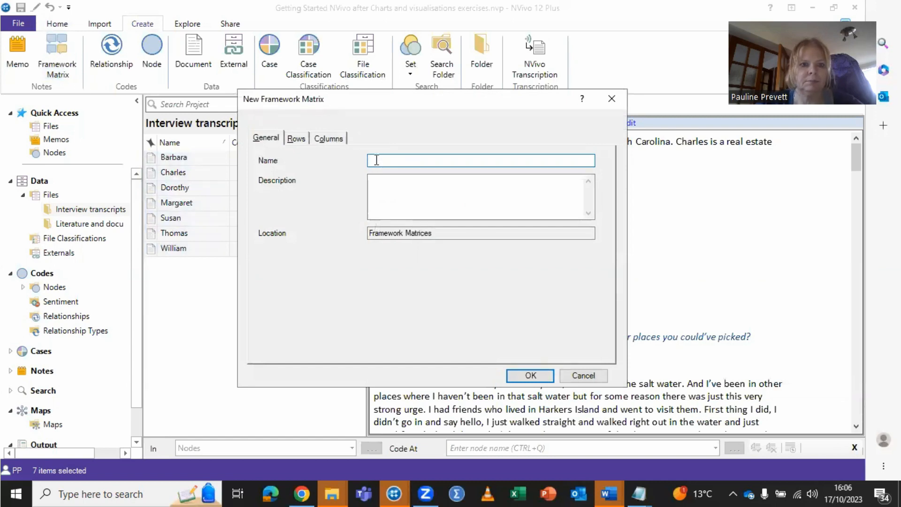
type("Interv")
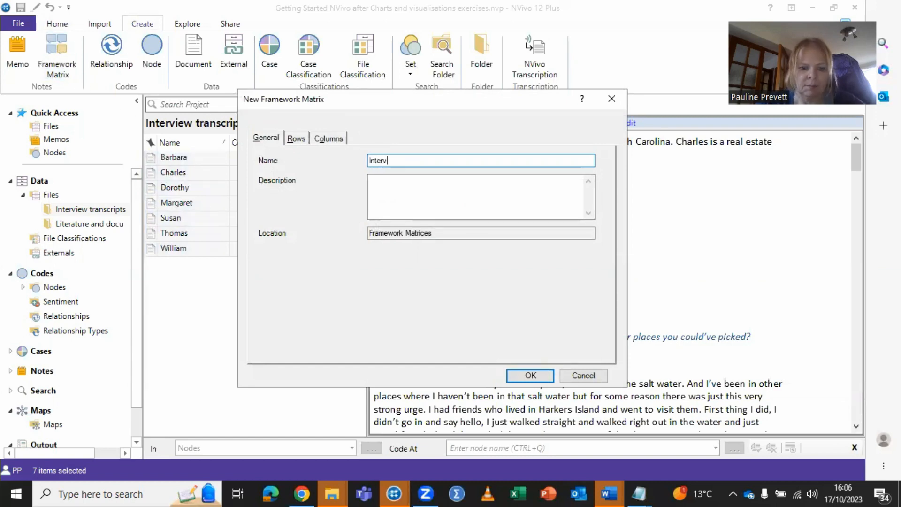
type("iew transcr")
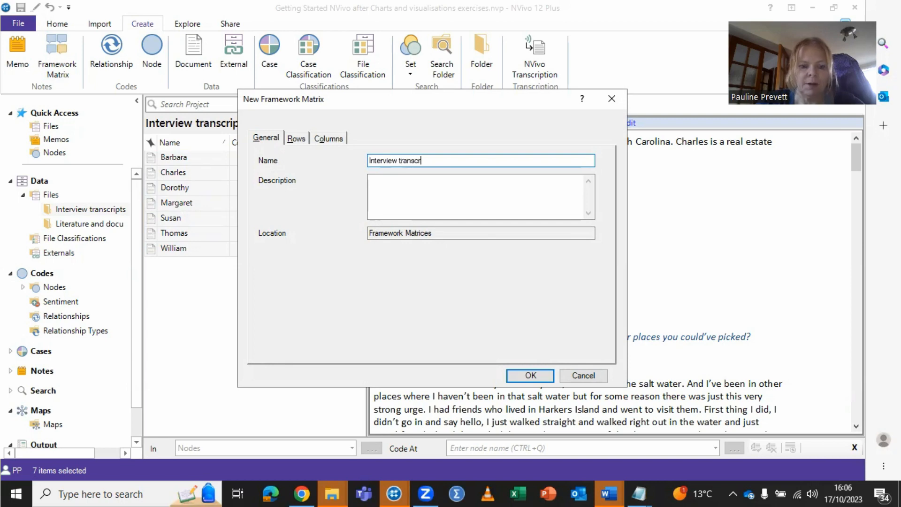
type("ipt framework matrix")
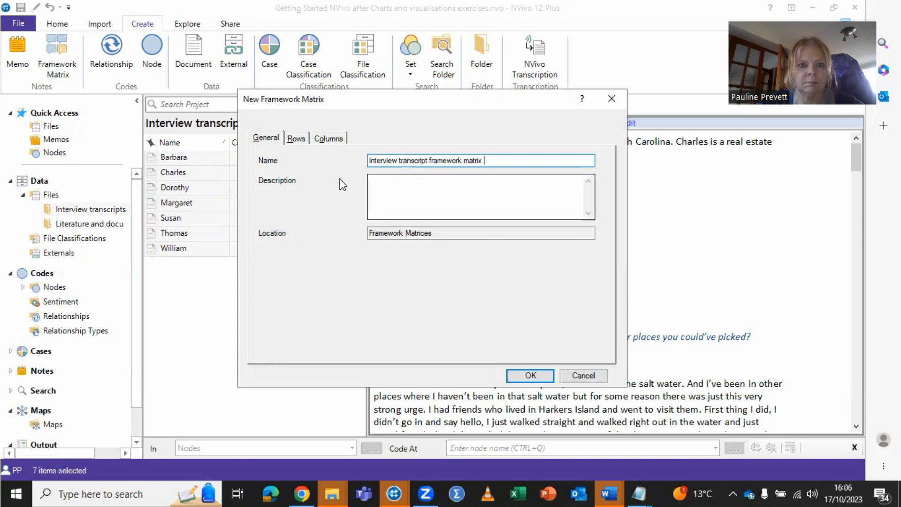
Step: Add all eight cases from the Cases folder as the rows of the framework matrix
left_click(296, 138)
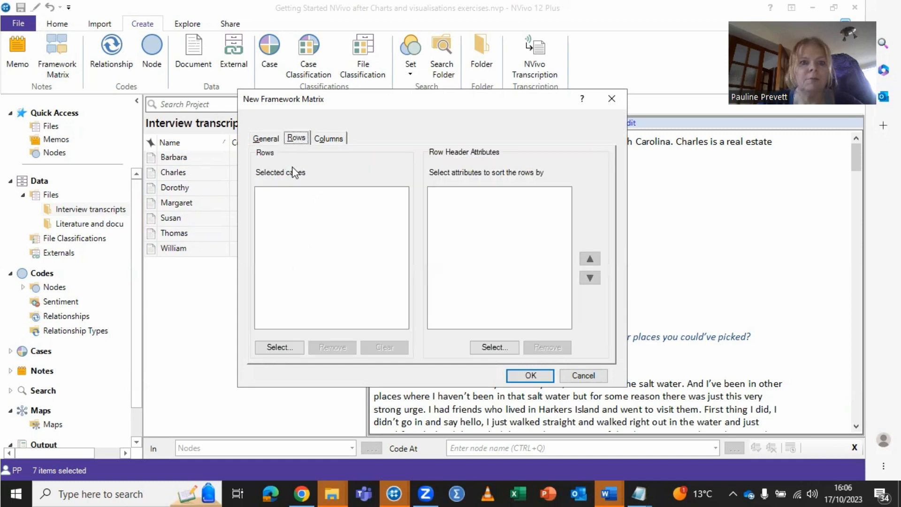
left_click(281, 350)
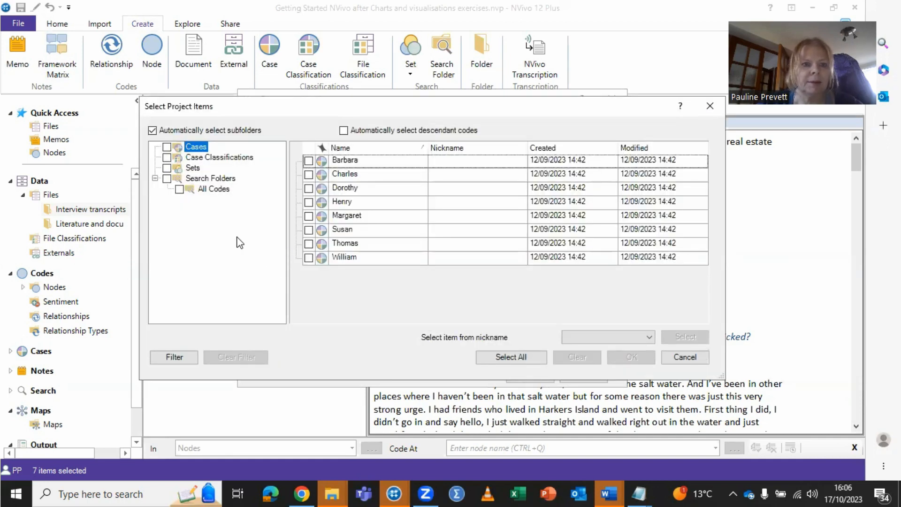
left_click(308, 161)
left_click(309, 174)
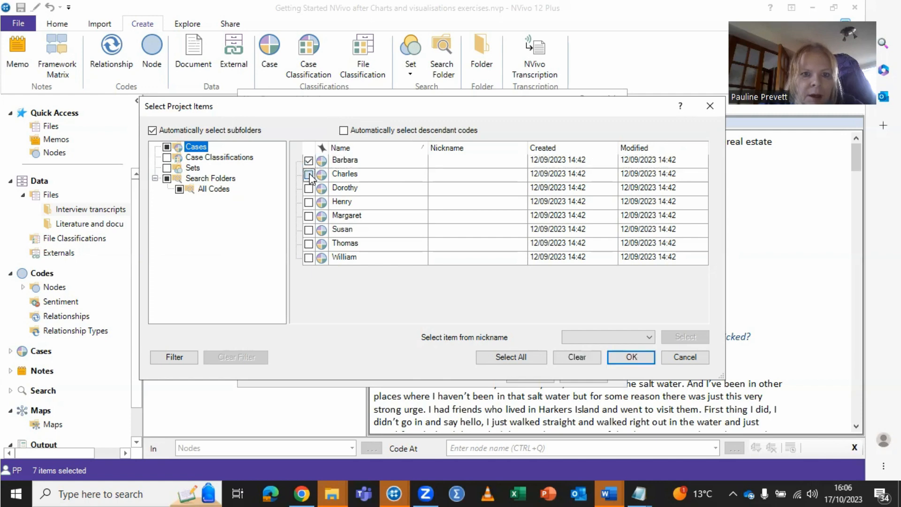
left_click(309, 189)
left_click(308, 203)
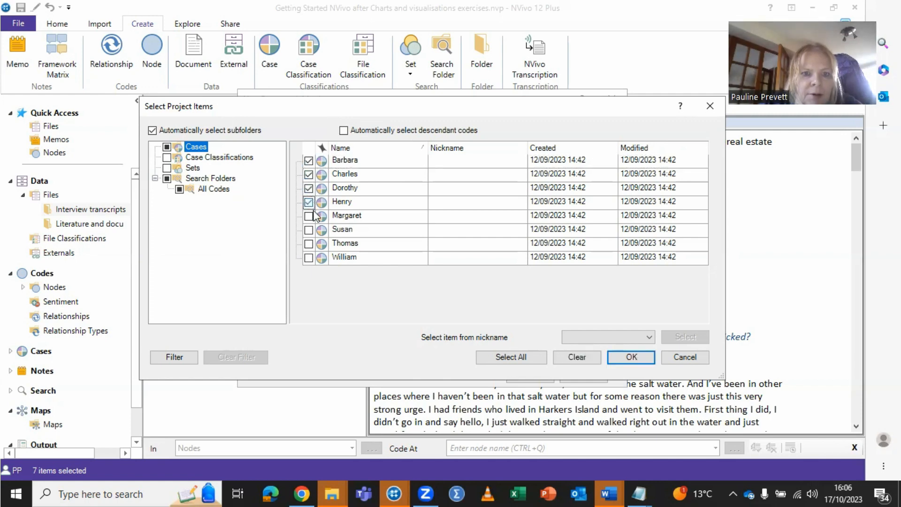
left_click(309, 216)
left_click(309, 230)
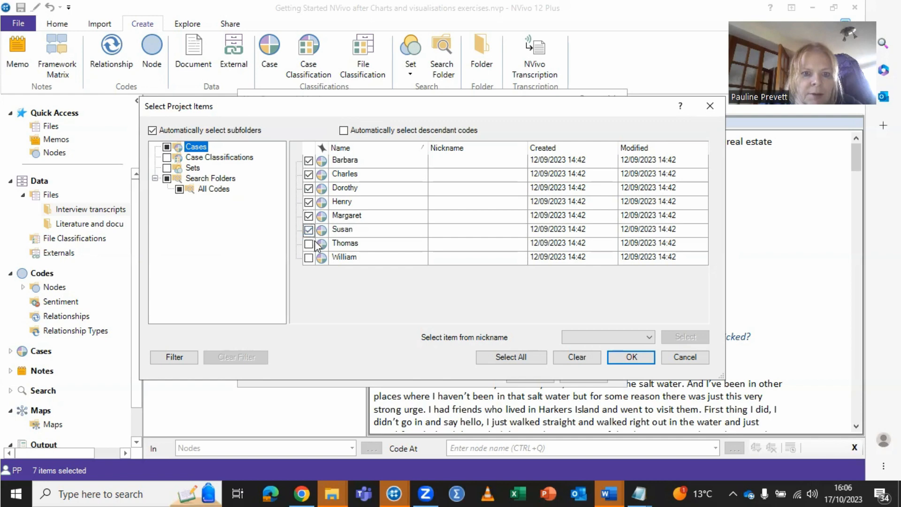
left_click(309, 244)
left_click(309, 257)
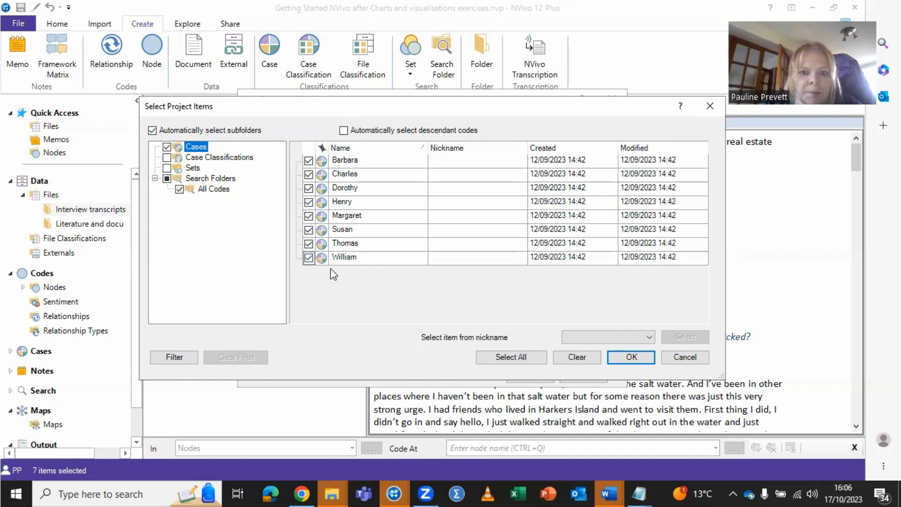
left_click(624, 358)
Step: For the matrix columns, choose the fishing, fish houses and commercial fishing codes from the Autocoded Themes nodes
left_click(337, 139)
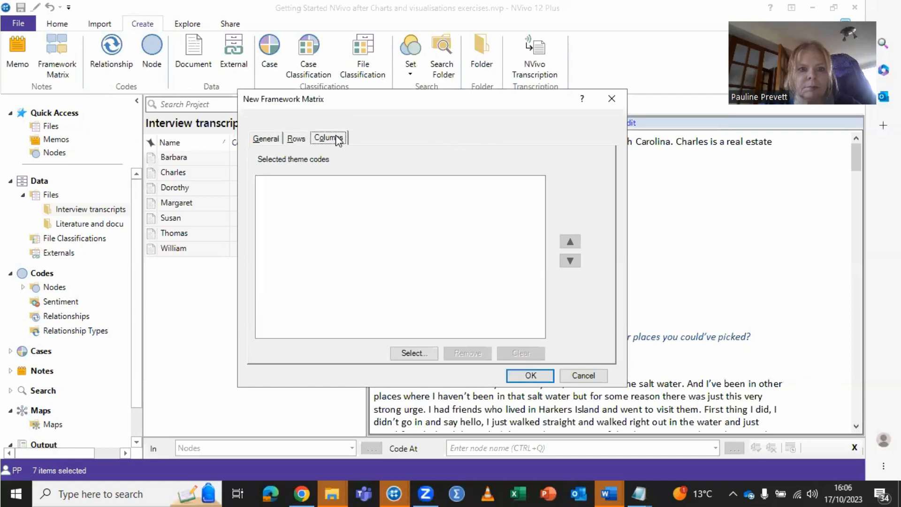
left_click(419, 354)
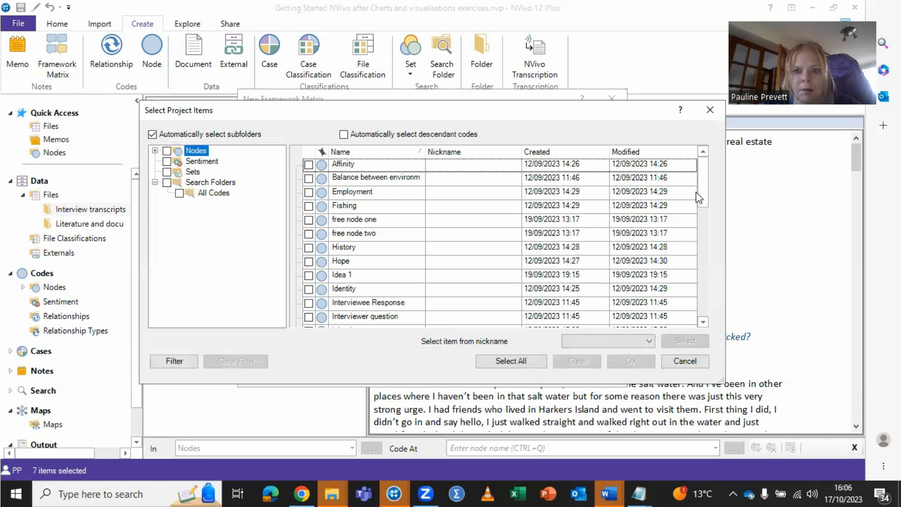
scroll(701, 209, "down", 1)
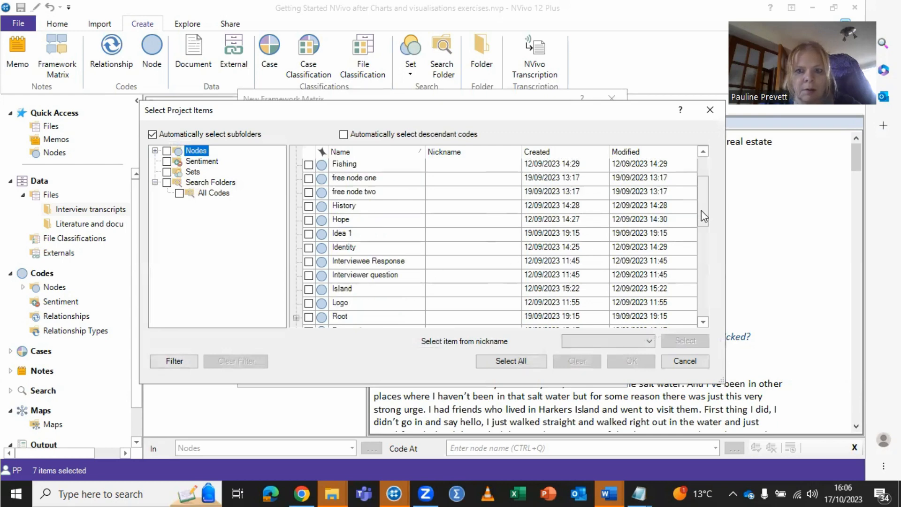
scroll(705, 311, "down", 3)
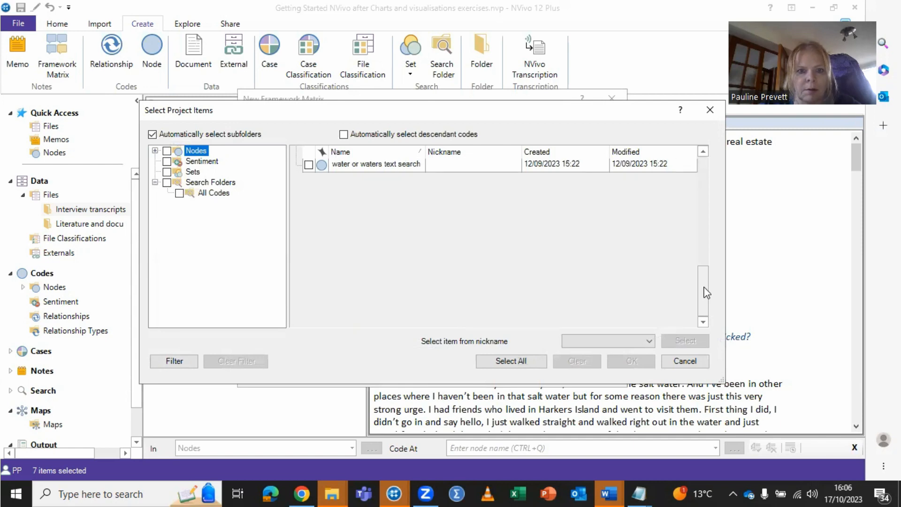
left_click_drag(707, 292, 689, 172)
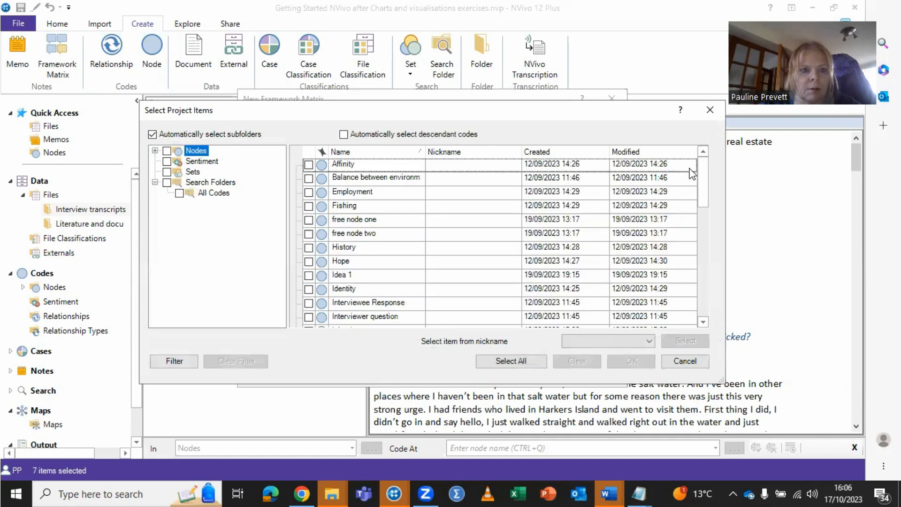
left_click(155, 151)
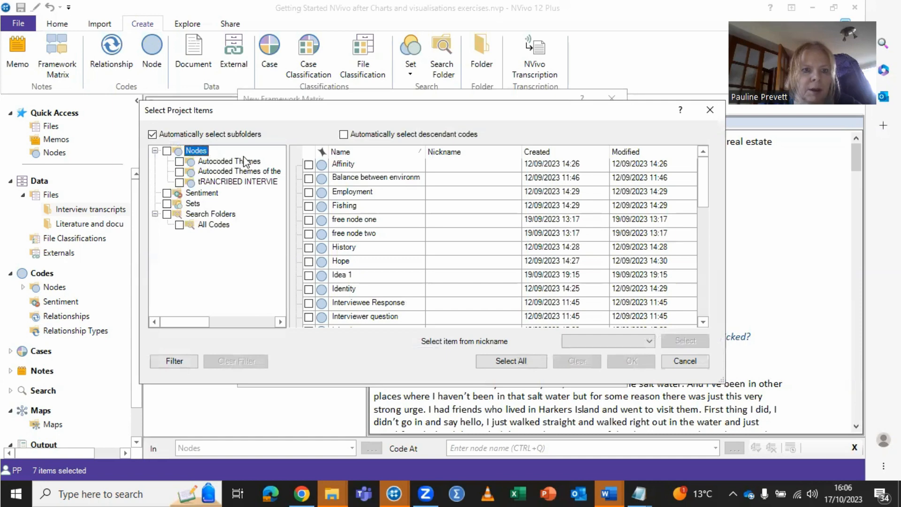
left_click(215, 164)
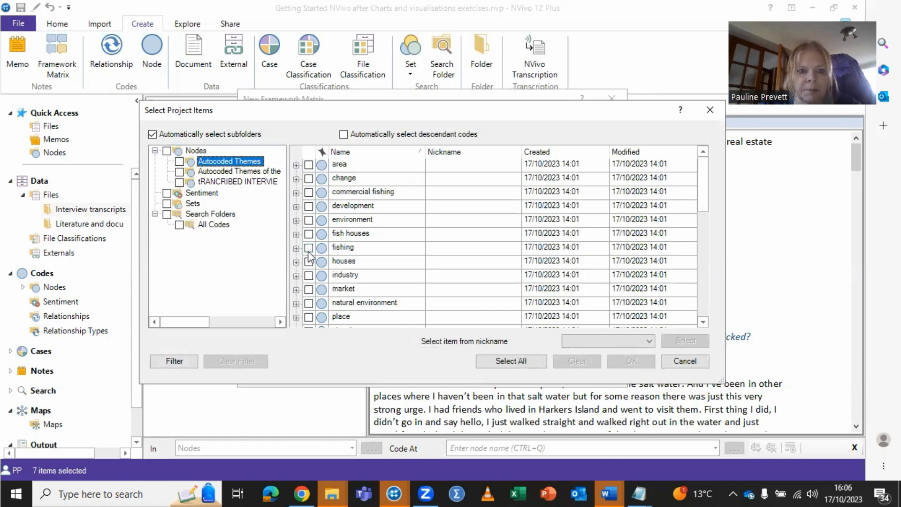
left_click(296, 249)
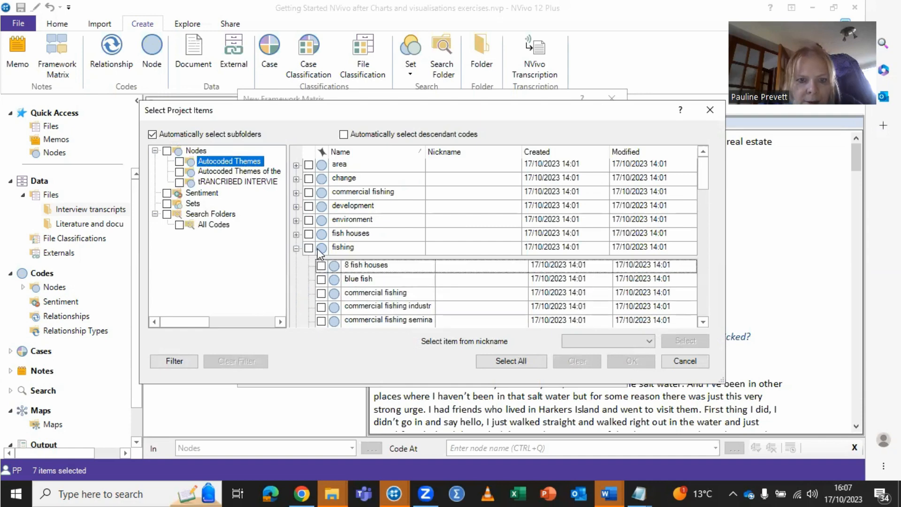
left_click(308, 247)
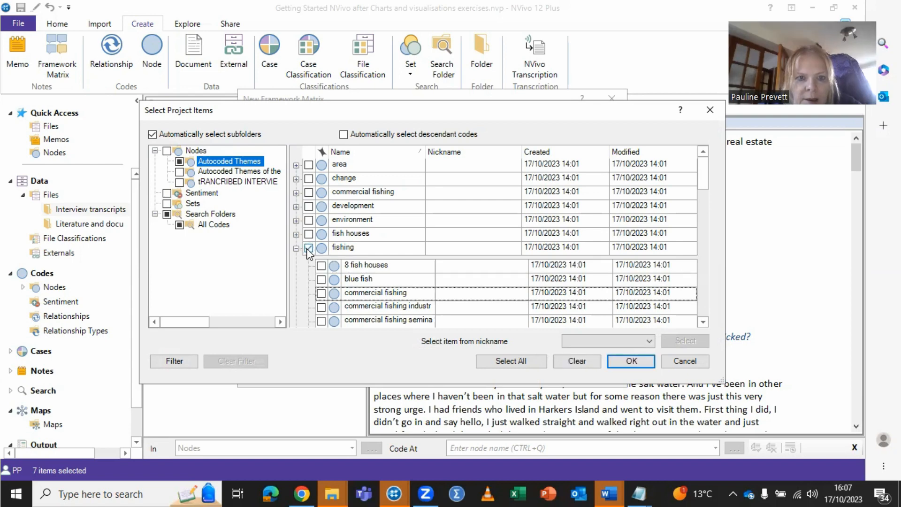
left_click(308, 234)
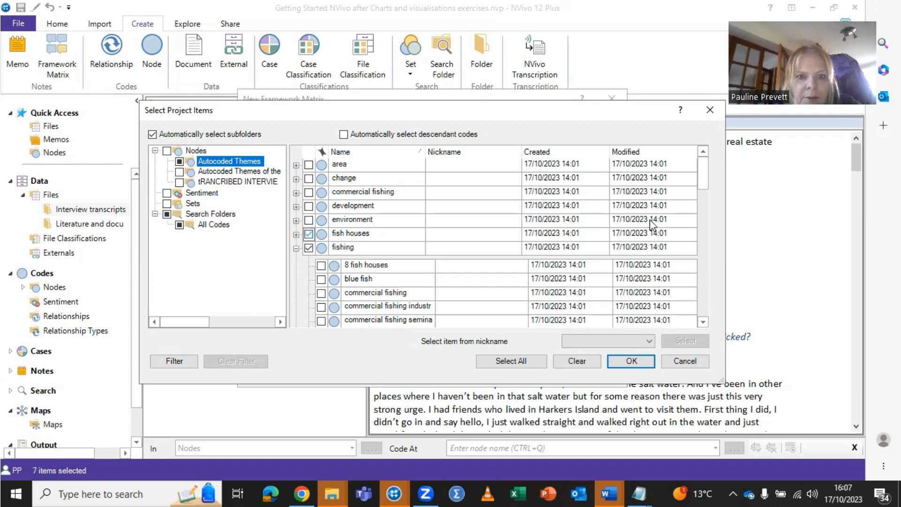
left_click(308, 192)
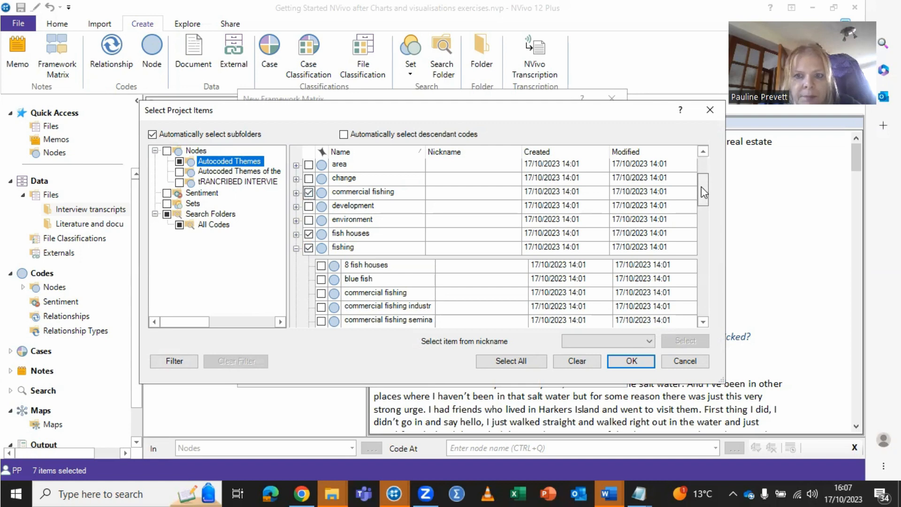
Step: Add the natural environment theme to the column codes and create the framework matrix
left_click_drag(701, 186, 707, 215)
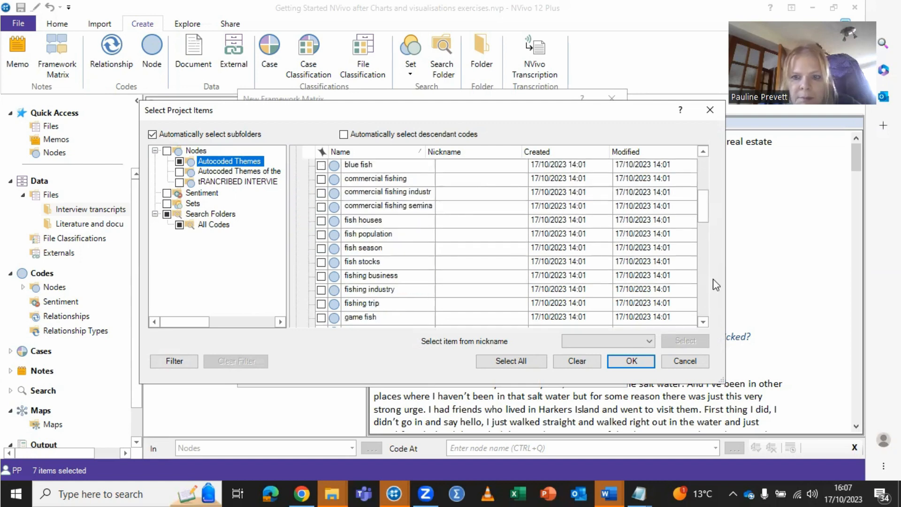
left_click(704, 323)
left_click(704, 323)
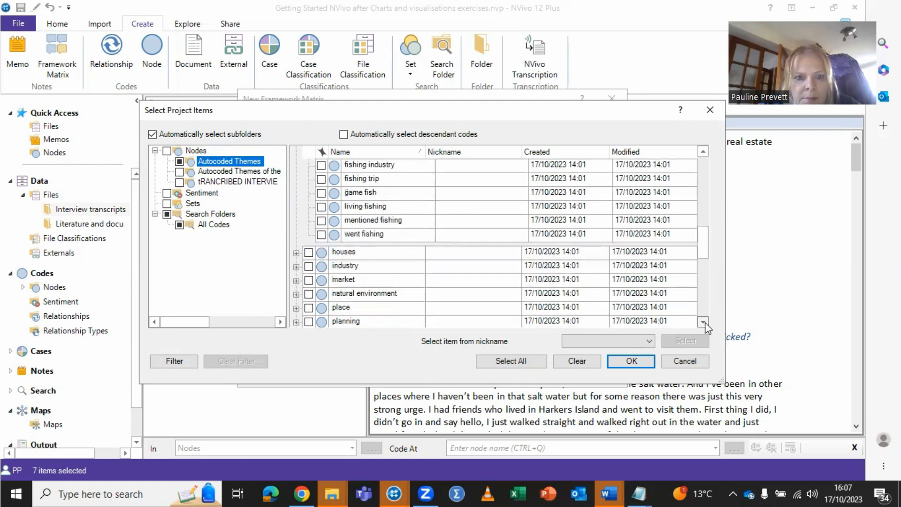
left_click(704, 323)
left_click(704, 323)
left_click(704, 323)
left_click(704, 323)
left_click(704, 323)
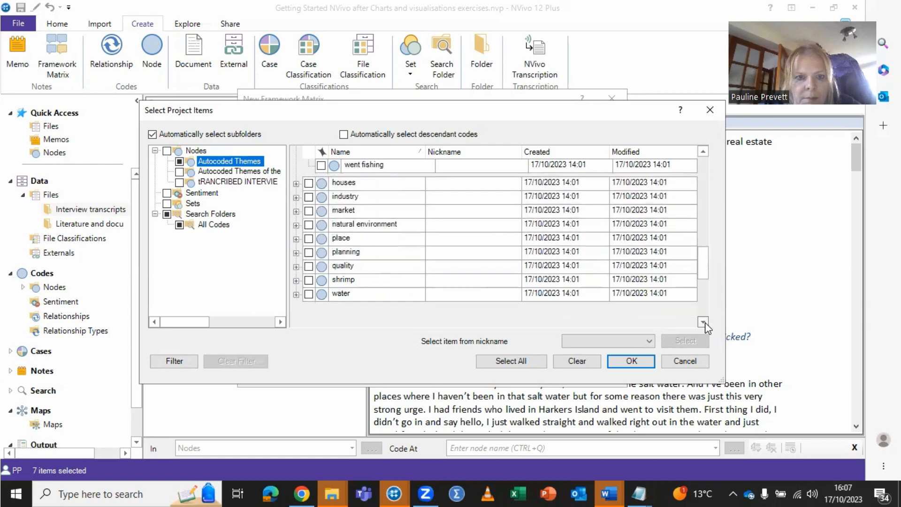
left_click(309, 224)
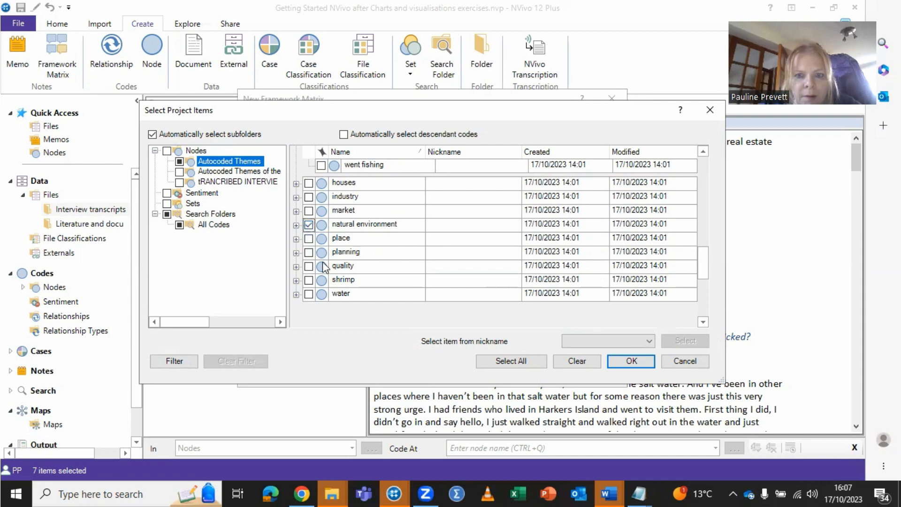
left_click(638, 364)
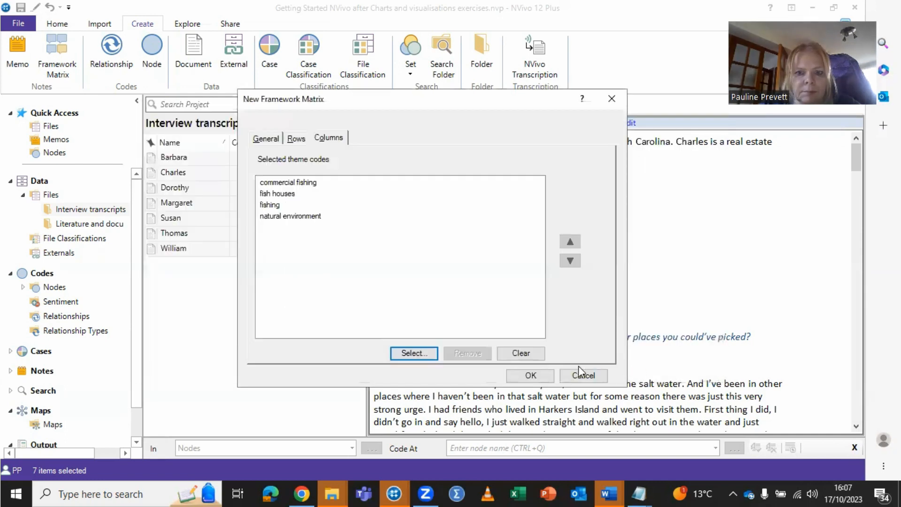
left_click(529, 378)
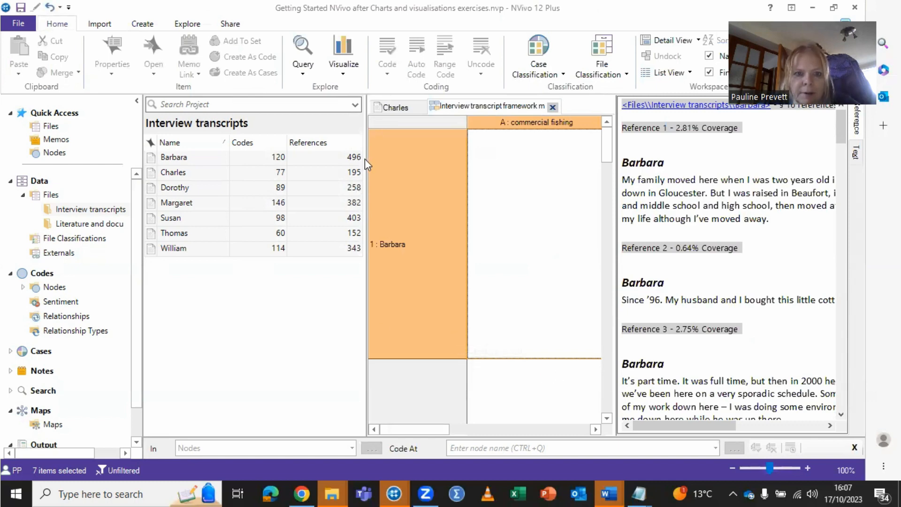
Step: Narrow the navigation, file list and reference panes to widen the framework matrix until all four theme columns fit
left_click_drag(367, 158, 177, 166)
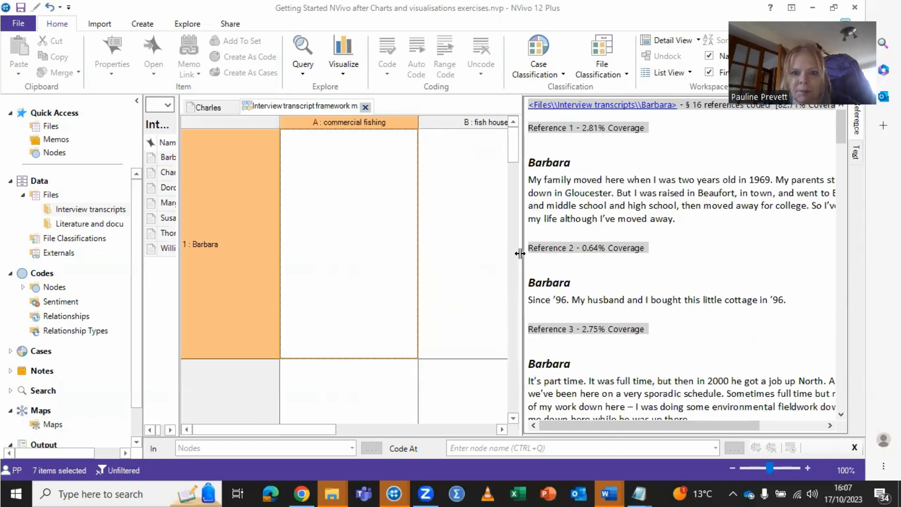
left_click_drag(521, 253, 768, 246)
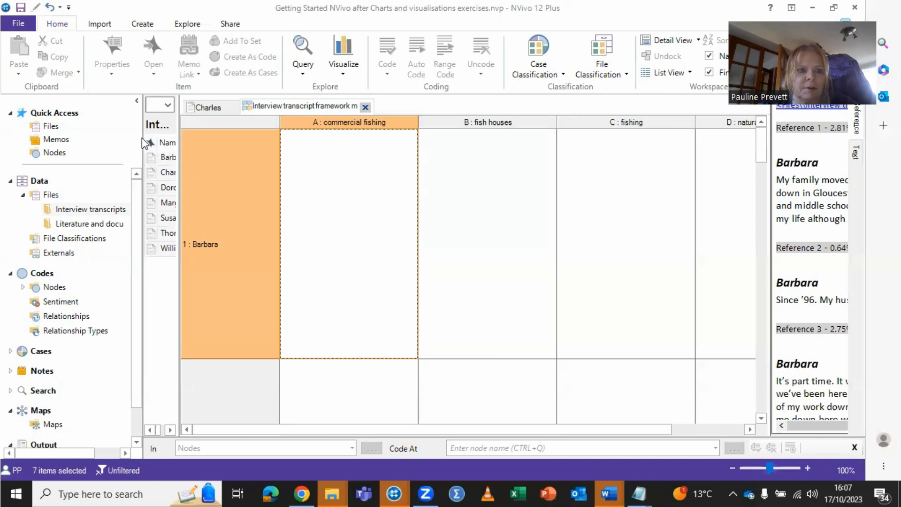
left_click_drag(144, 140, 60, 140)
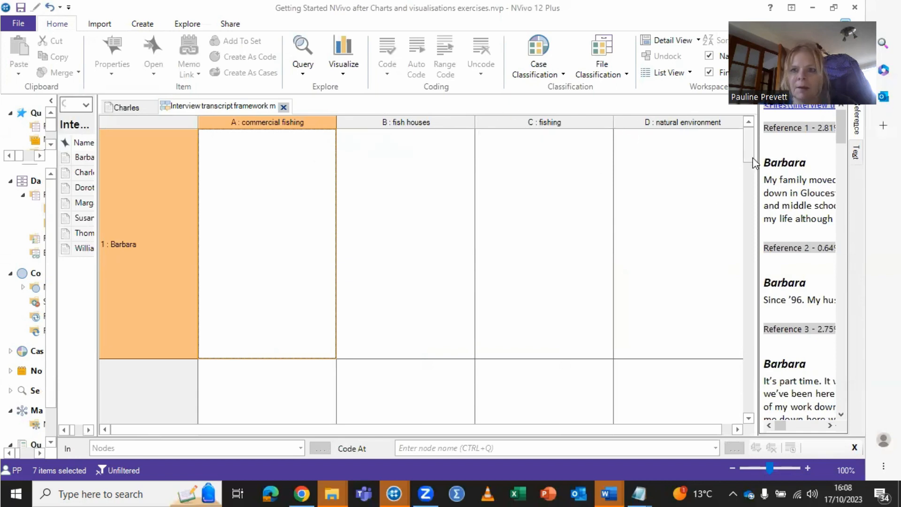
Step: Look through the case rows of the empty framework matrix from the first toward the last and return to the first
left_click_drag(748, 145, 751, 207)
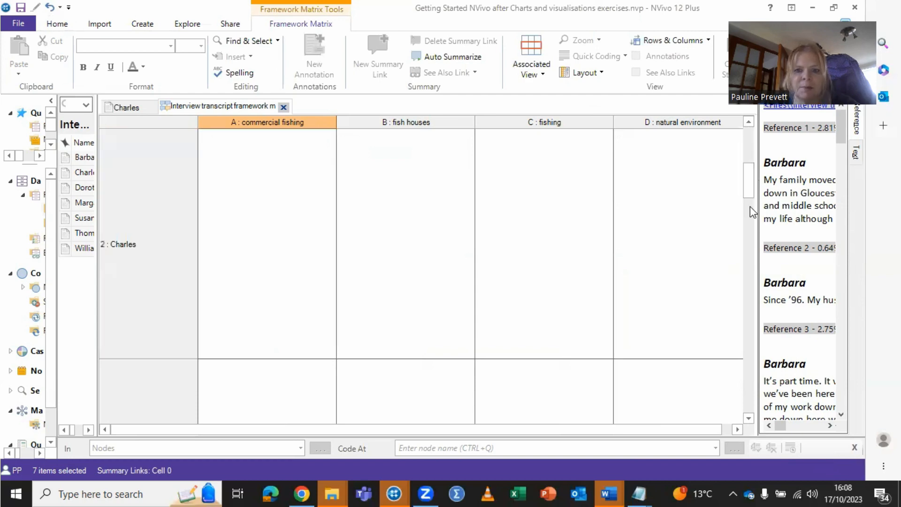
left_click(753, 362)
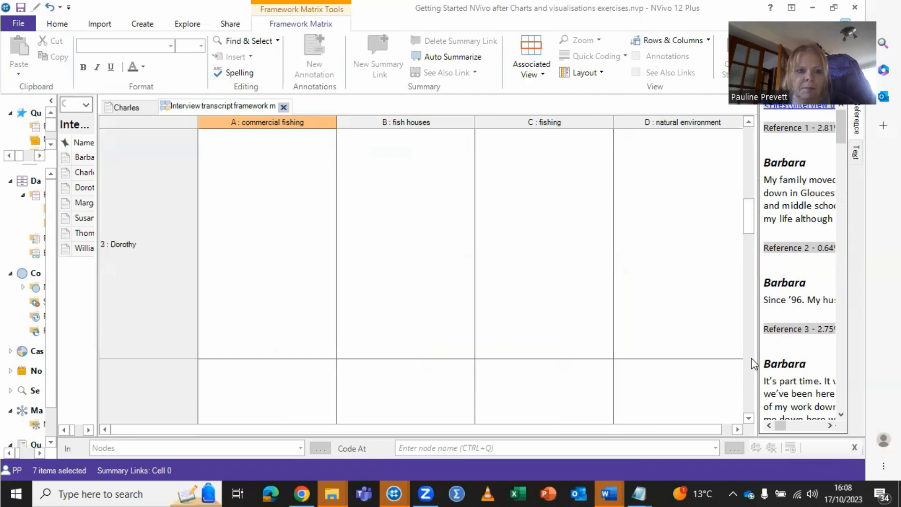
left_click(753, 364)
left_click(753, 363)
left_click(754, 362)
left_click(753, 362)
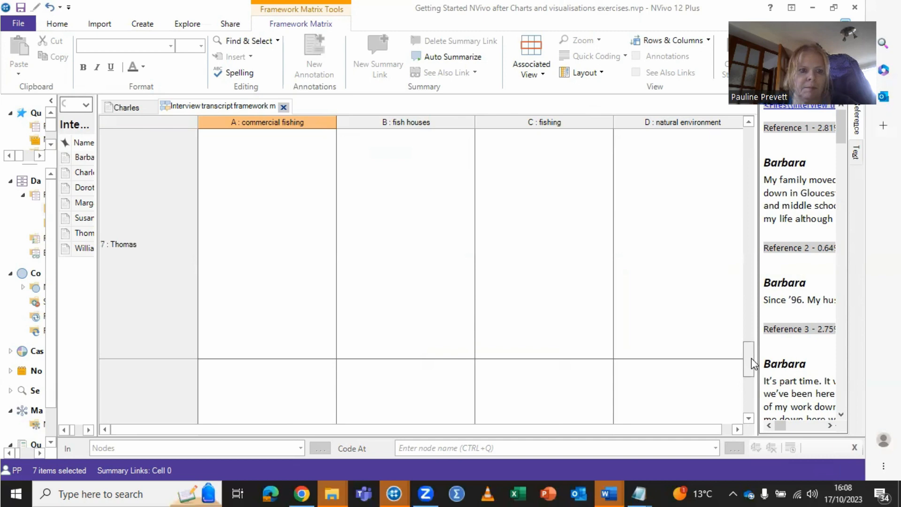
left_click_drag(748, 368, 756, 150)
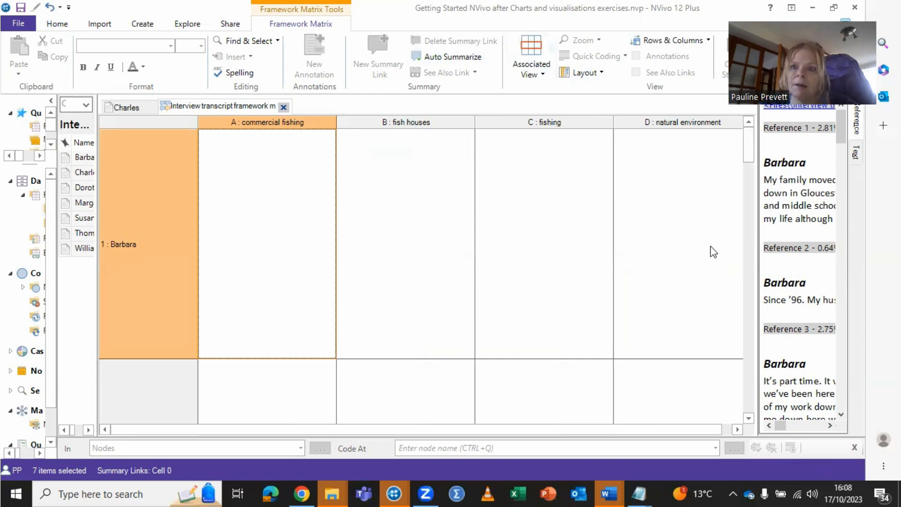
Step: Auto-summarize the framework matrix from the coded references and resize the reference pane so all four theme columns fit
left_click_drag(756, 210, 596, 233)
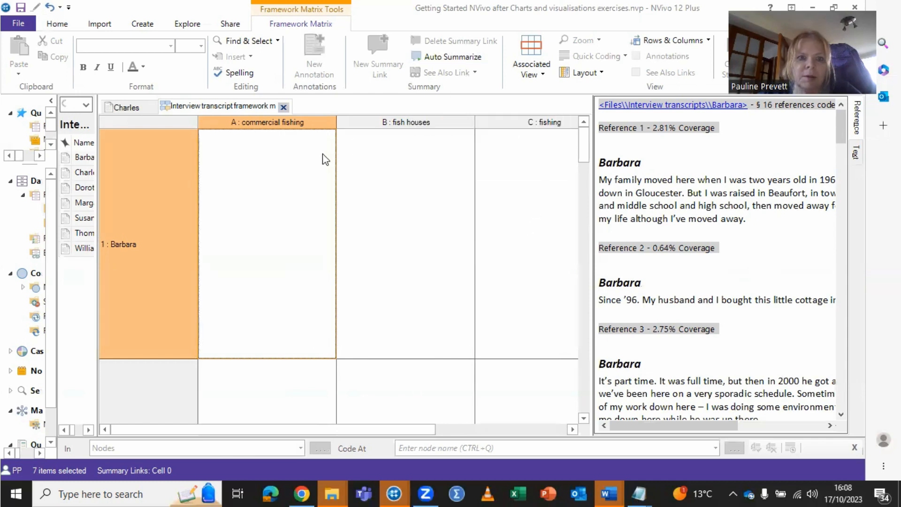
left_click(451, 57)
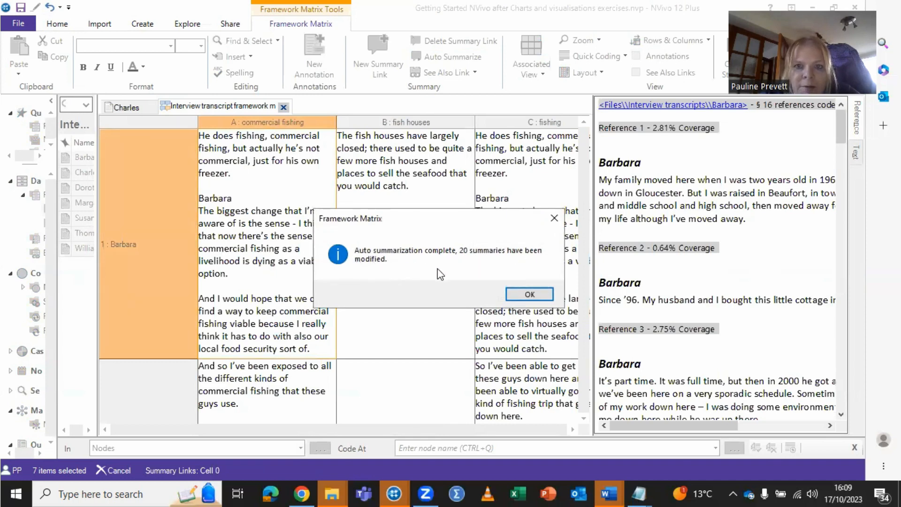
left_click(530, 294)
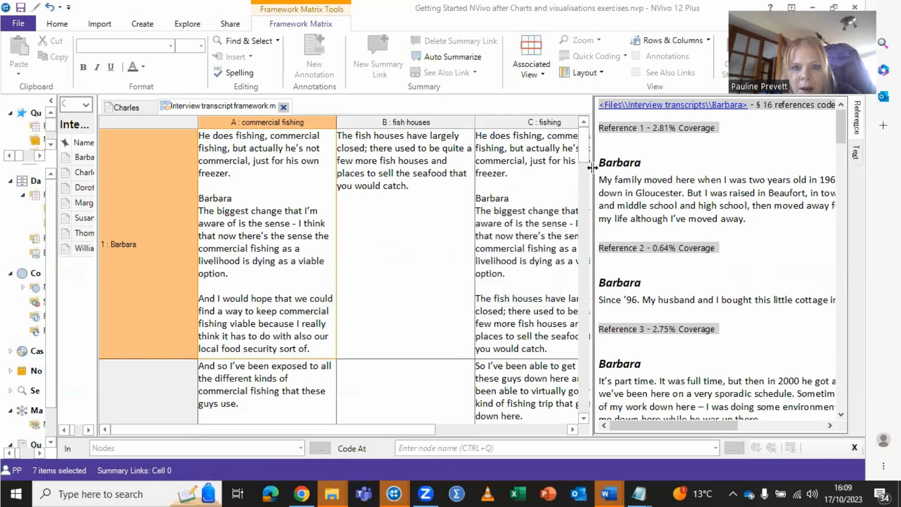
left_click_drag(593, 168, 764, 158)
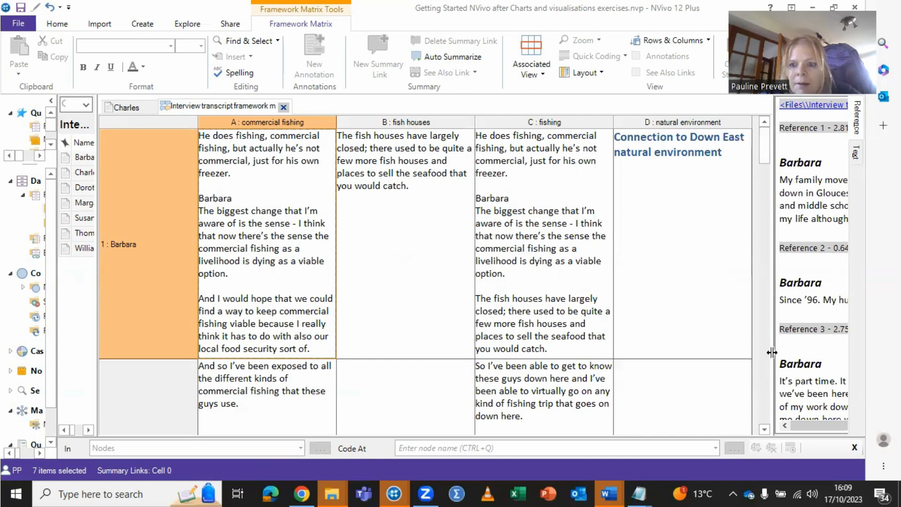
Step: Review the generated summaries for every case in the matrix, from the first row to the last
left_click(765, 430)
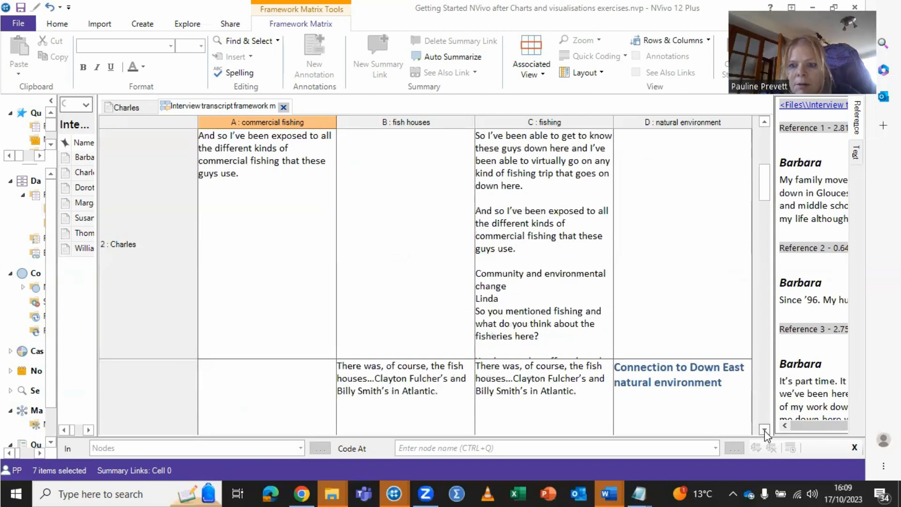
left_click(765, 430)
left_click(764, 430)
left_click(765, 430)
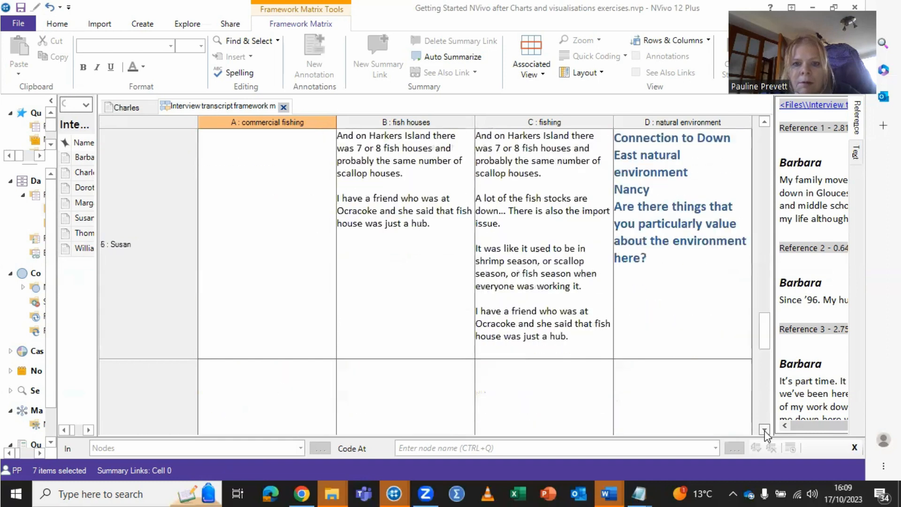
left_click(765, 430)
left_click(764, 430)
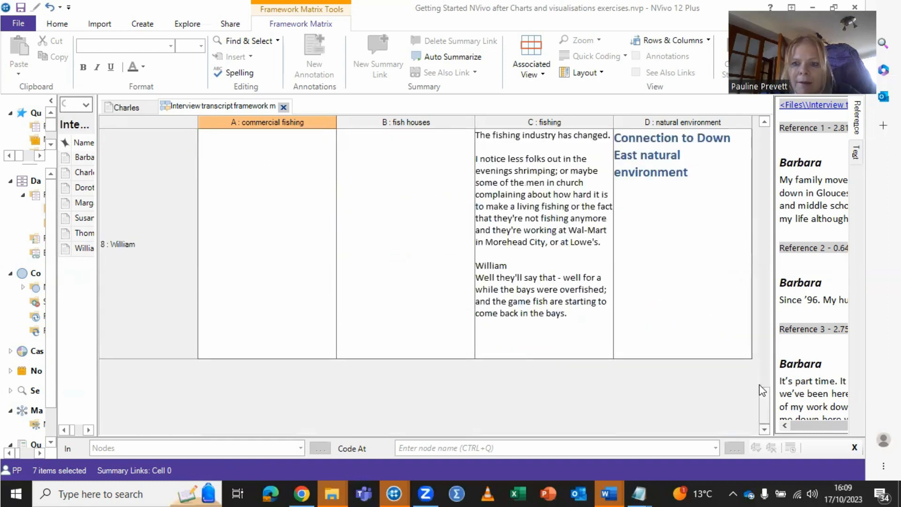
left_click_drag(762, 392, 763, 145)
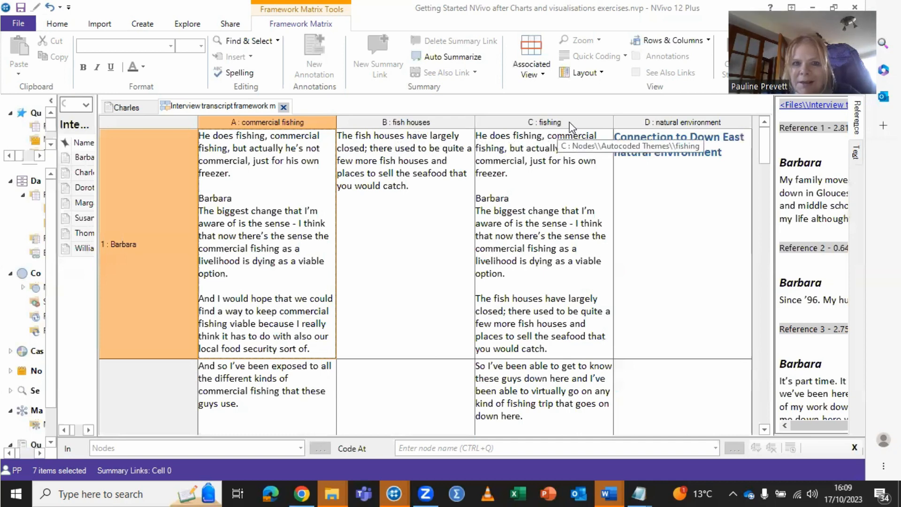
Step: Select the first case's natural environment cell and examine that theme's summaries across all the cases
left_click(736, 185)
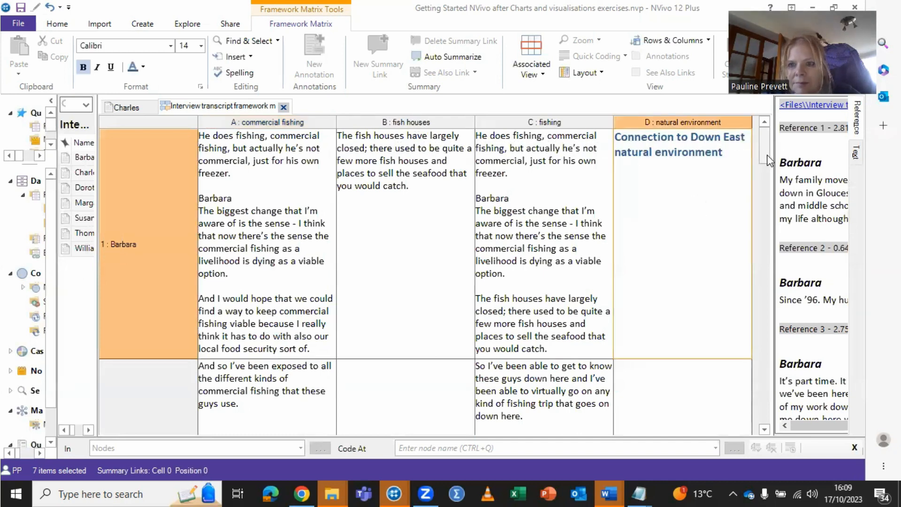
left_click(768, 156)
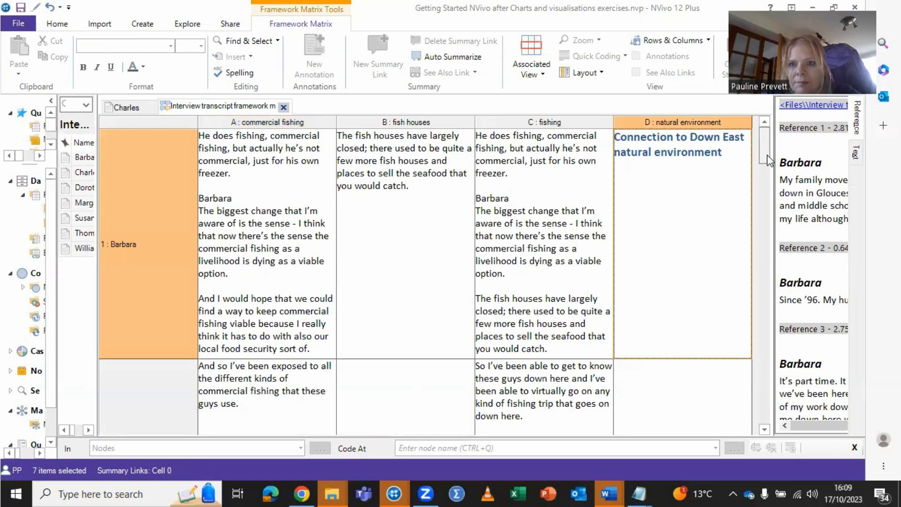
left_click(763, 430)
left_click(764, 431)
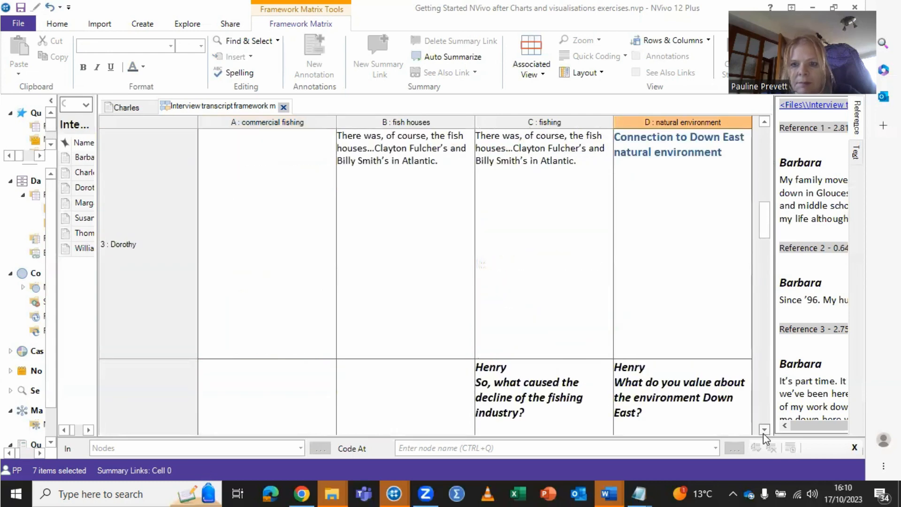
left_click(764, 431)
left_click(764, 431)
left_click(764, 431)
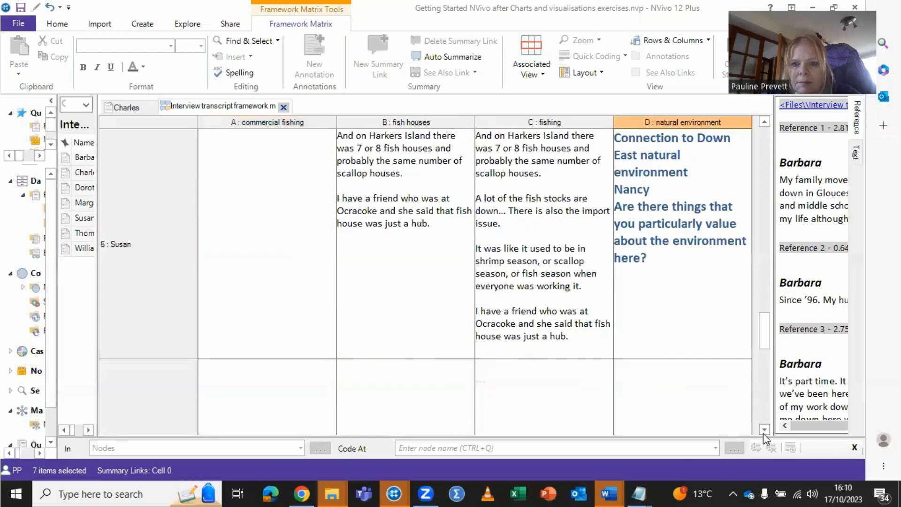
left_click(764, 430)
left_click(764, 431)
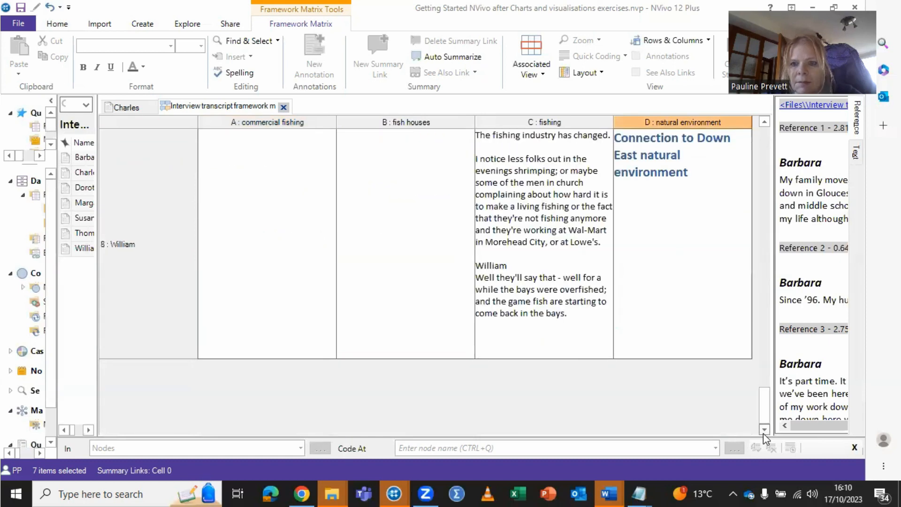
left_click(764, 365)
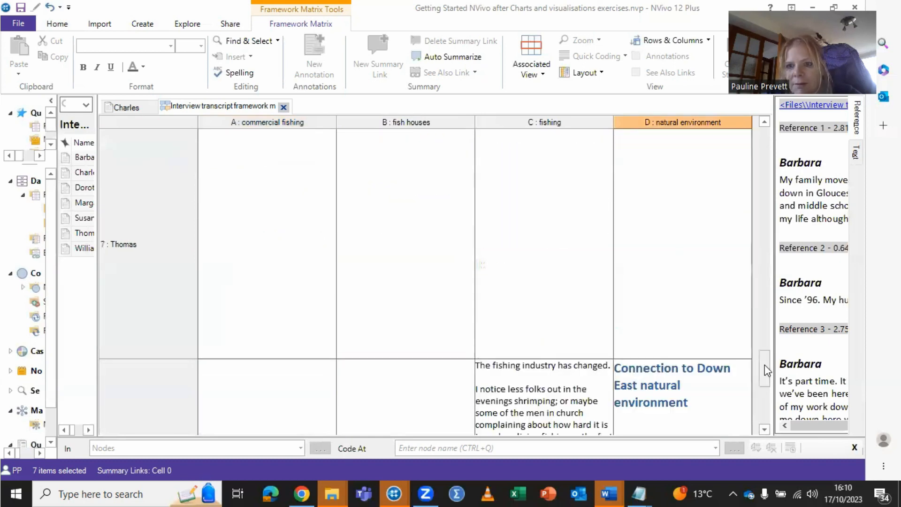
left_click_drag(761, 203, 762, 143)
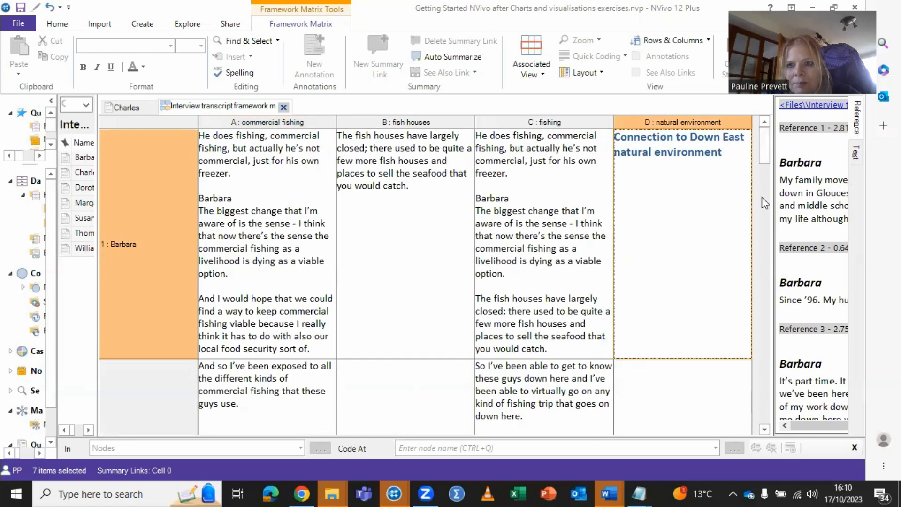
Step: In the fourth case's natural environment cell, replace the question about particular places Down East with "bbbbbb"
left_click(762, 257)
left_click(762, 258)
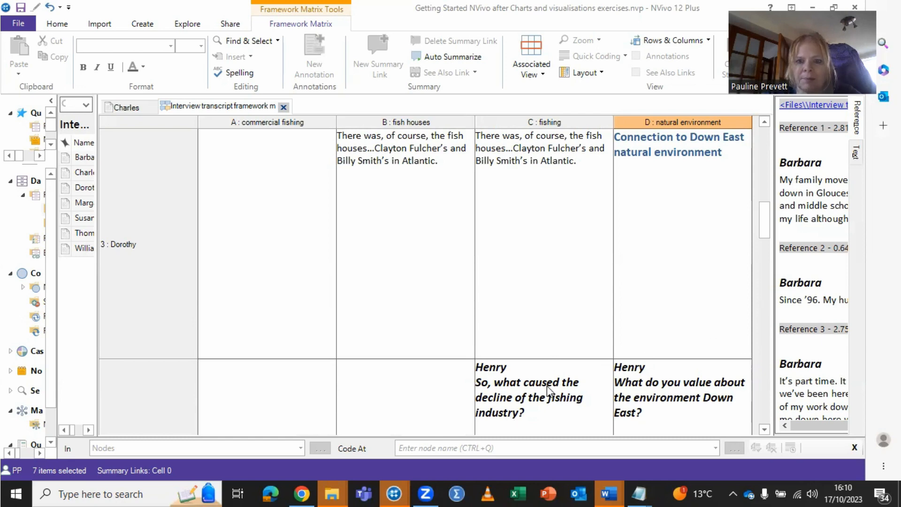
left_click(642, 412)
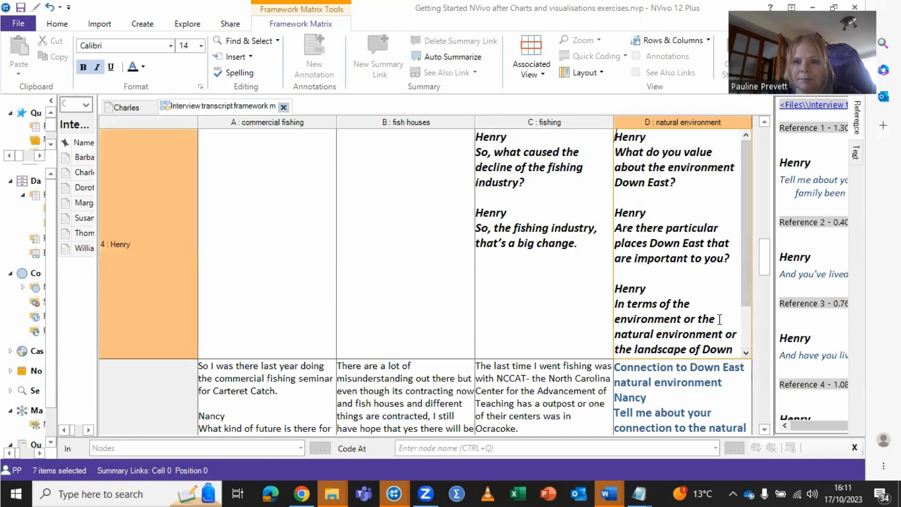
left_click_drag(729, 258, 615, 216)
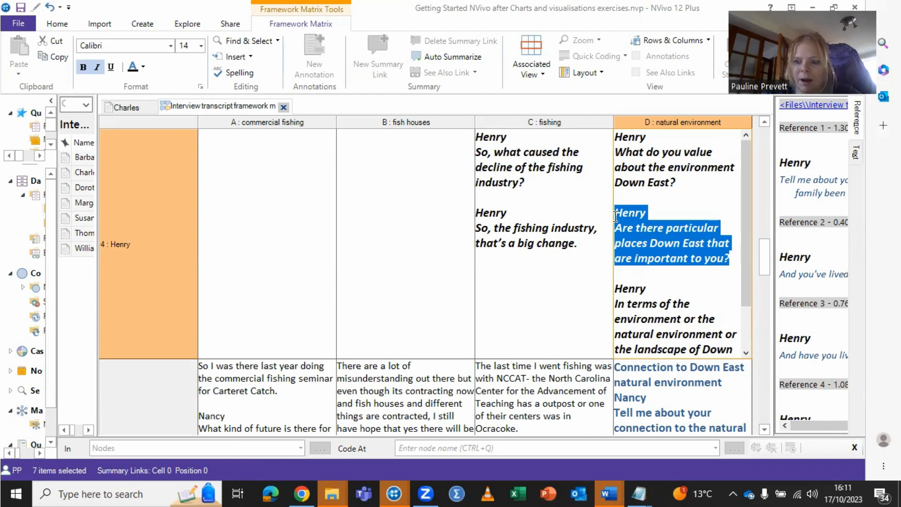
key("Delete")
double_click(615, 217)
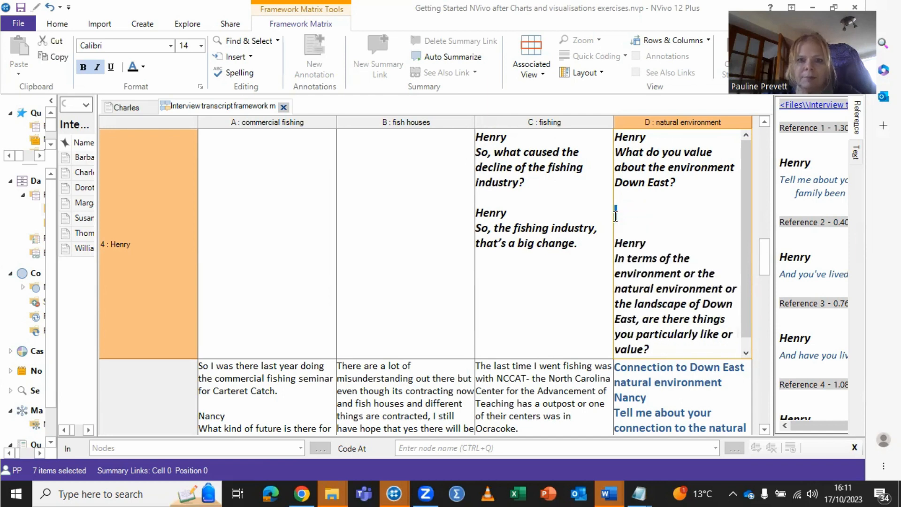
type("bbbbbb")
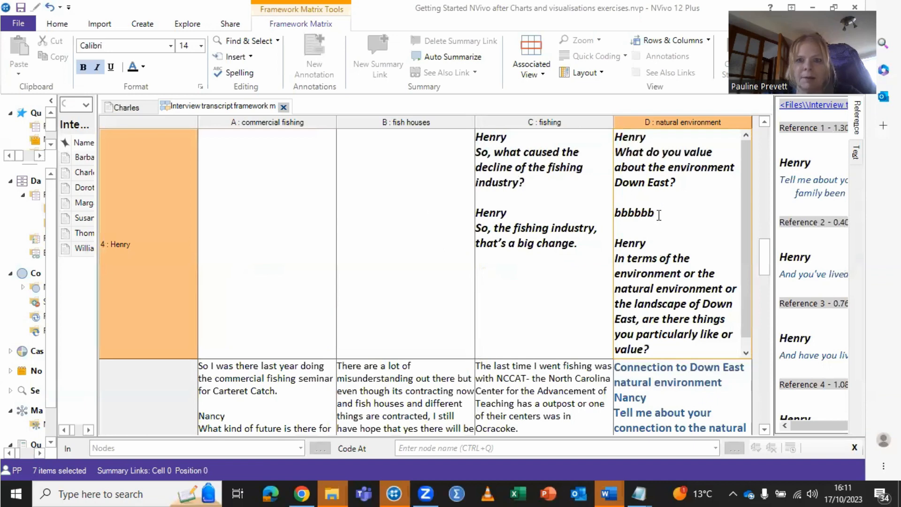
left_click_drag(663, 209, 563, 216)
right_click(626, 216)
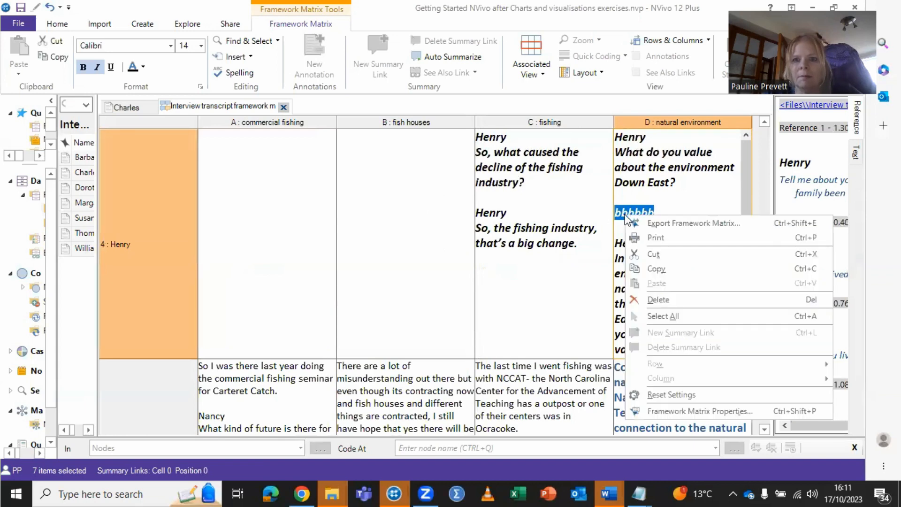
right_click(630, 213)
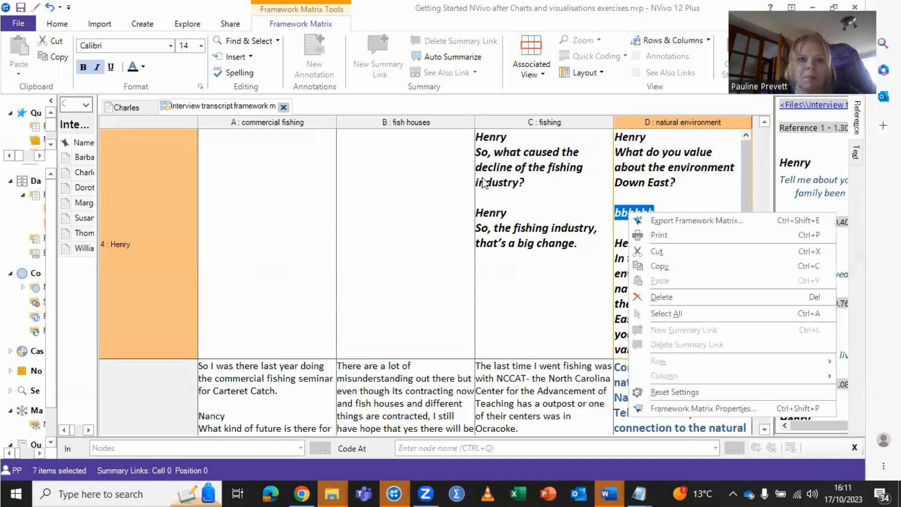
left_click(745, 171)
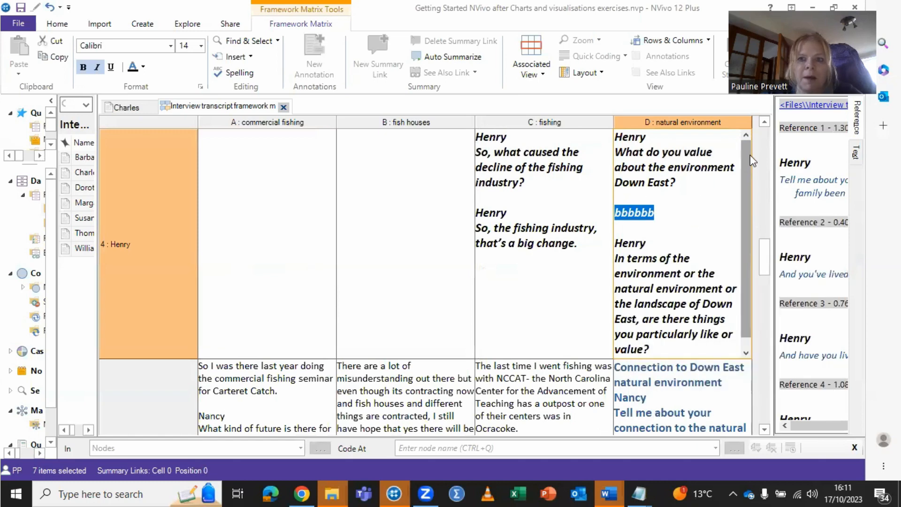
Step: Add the text "nnnnnnn" at the end of the first case's fish houses summary
left_click_drag(764, 247, 766, 137)
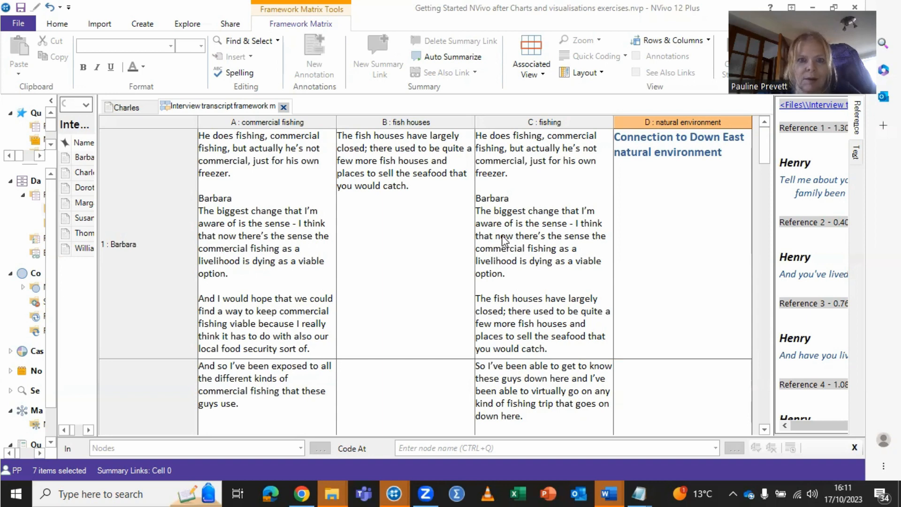
right_click(415, 187)
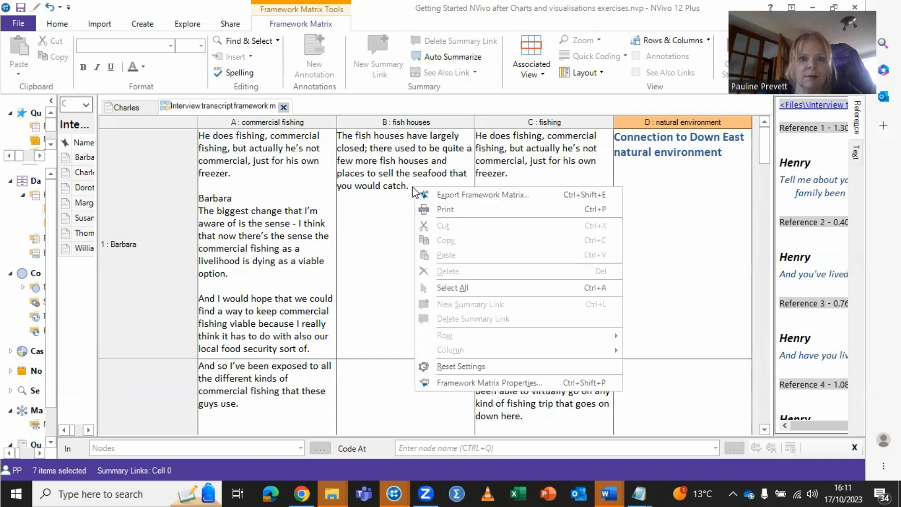
left_click(415, 187)
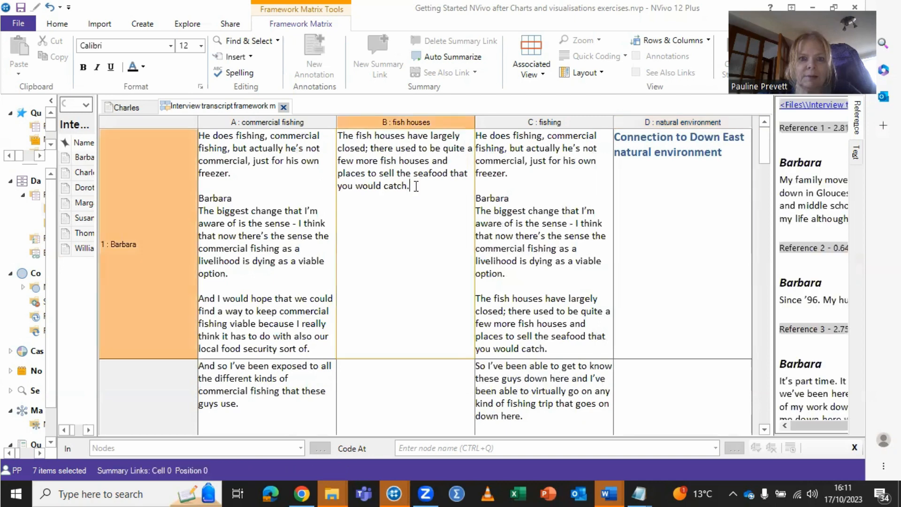
type("nnnnnnn")
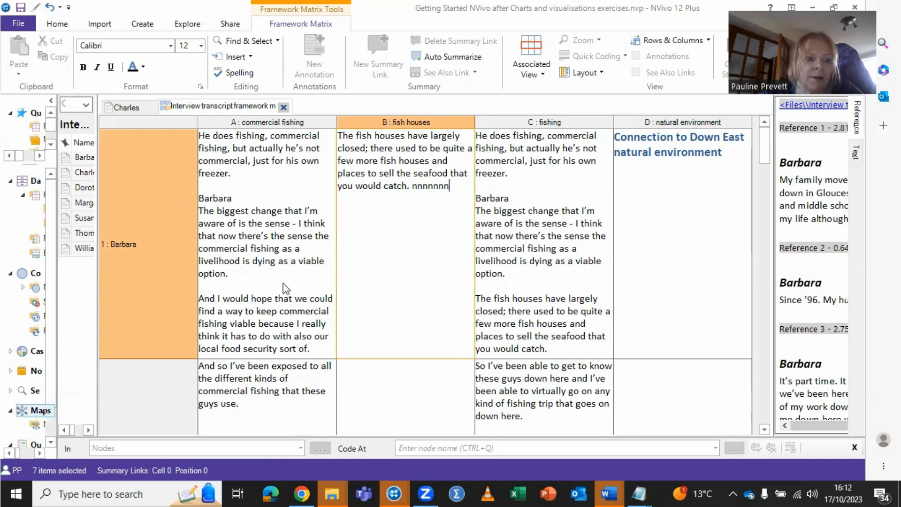
Step: Show the Framework Matrices folder under Notes and widen the navigation and list panes to make the names readable
left_click(31, 372)
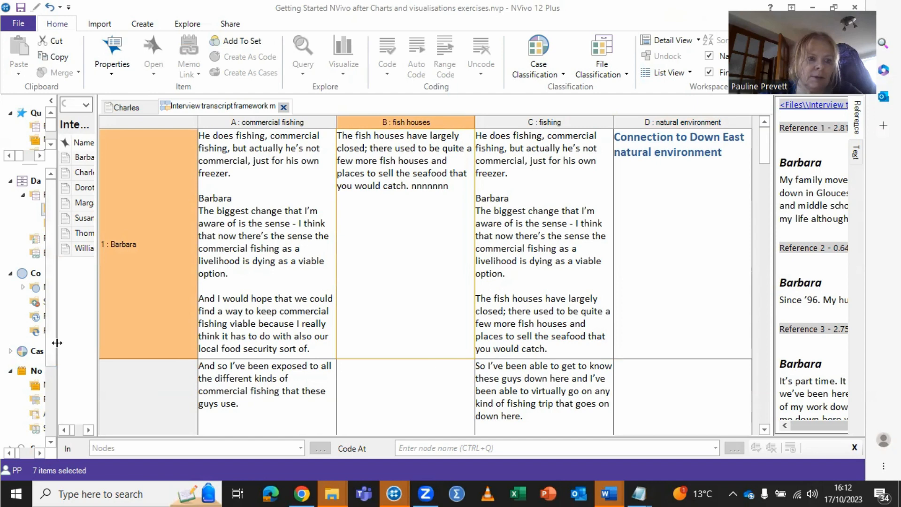
left_click_drag(58, 344, 195, 364)
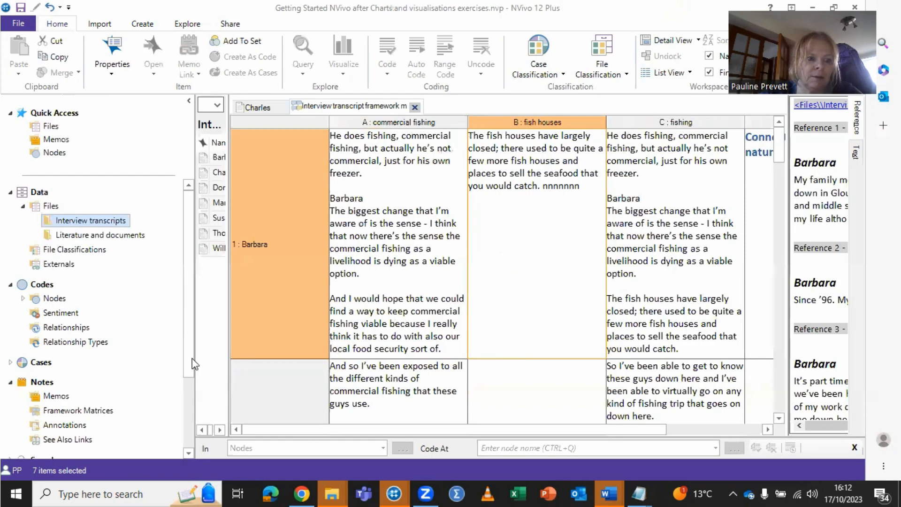
left_click(50, 416)
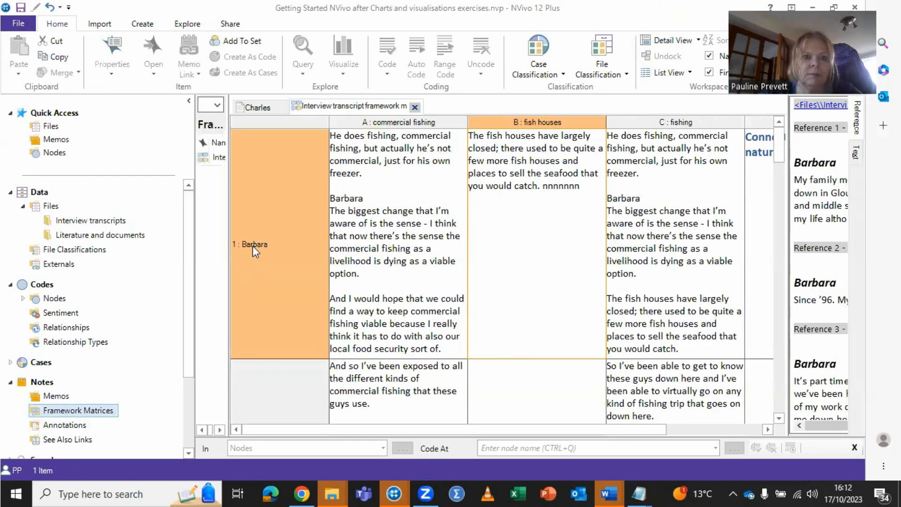
left_click_drag(227, 224, 326, 237)
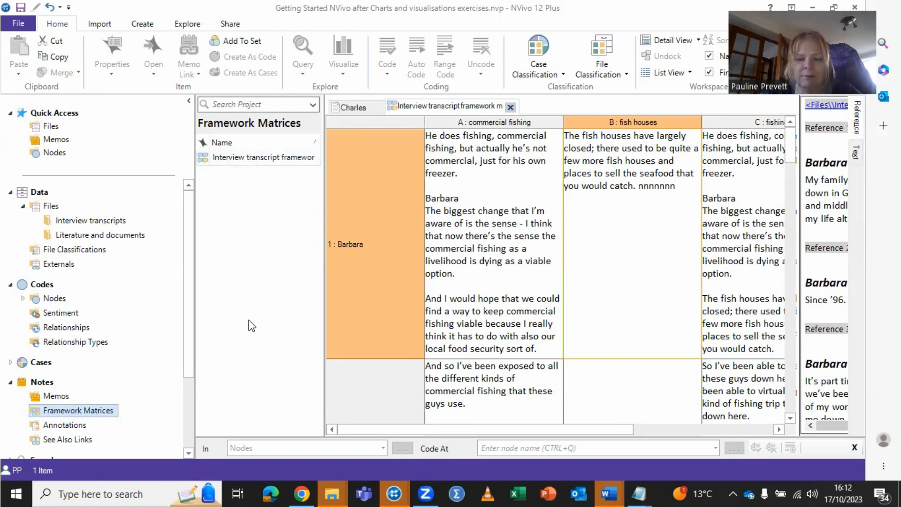
Step: Open the export of the interview transcript framework matrix to view its MS Excel save settings, and close it without saving
left_click(486, 236)
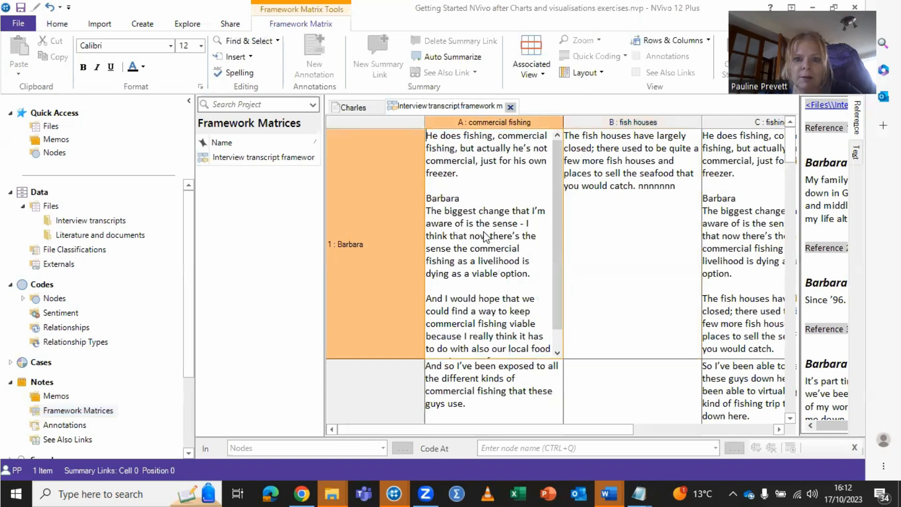
right_click(486, 236)
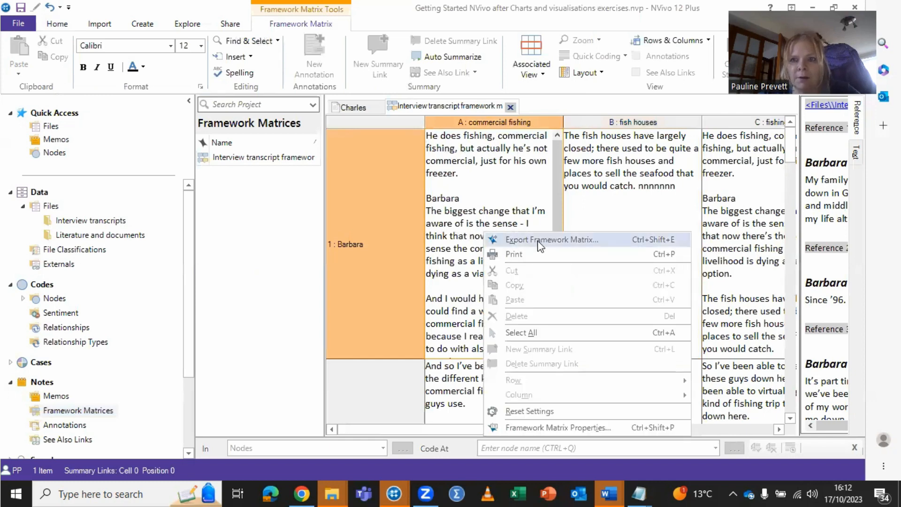
right_click(606, 218)
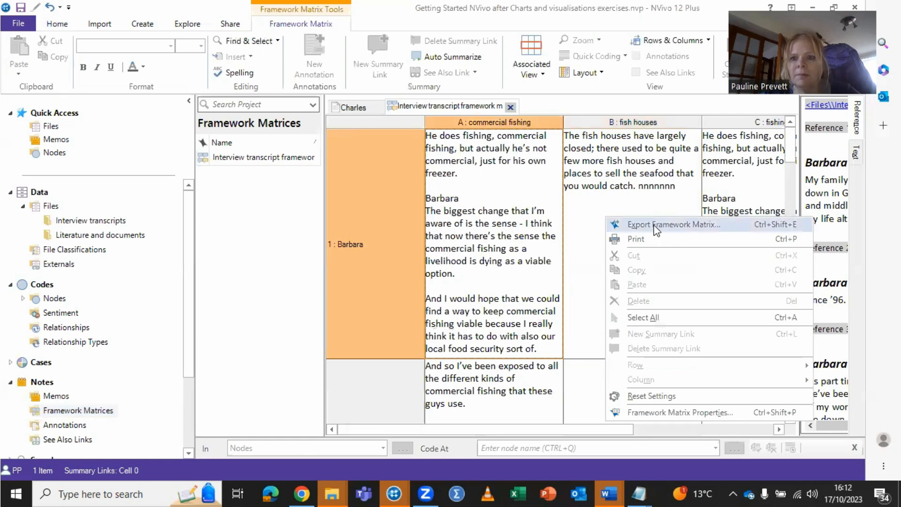
left_click(694, 225)
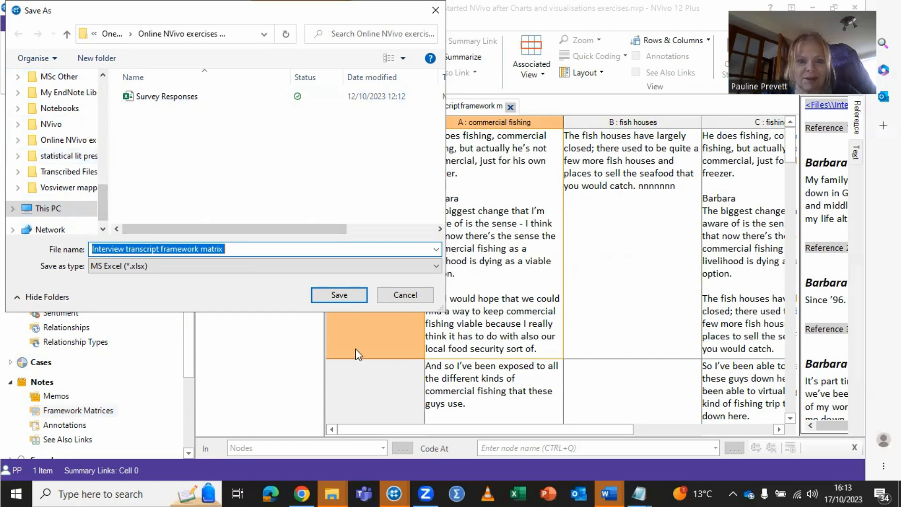
left_click(434, 11)
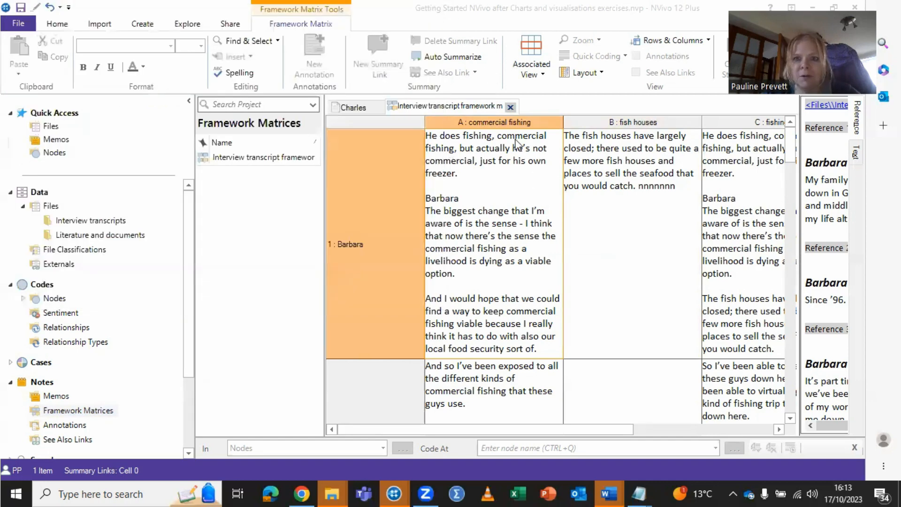
left_click(533, 198)
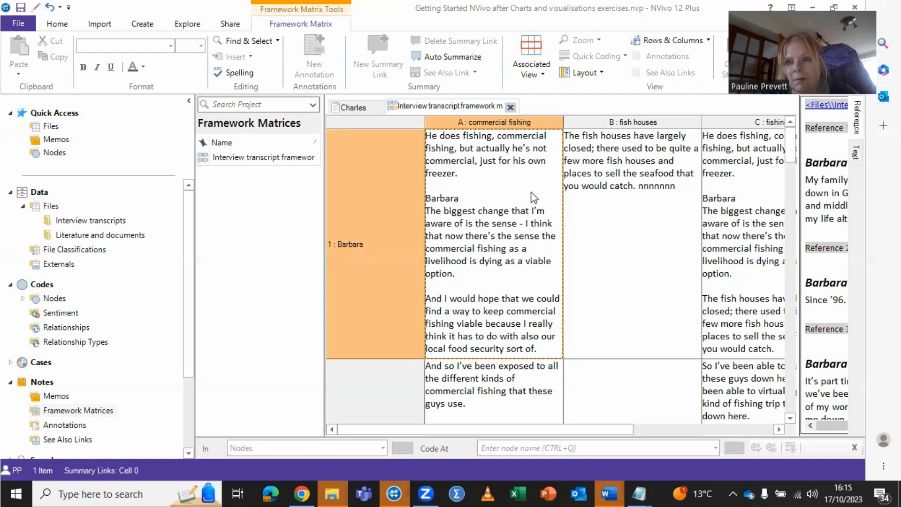
left_click(539, 492)
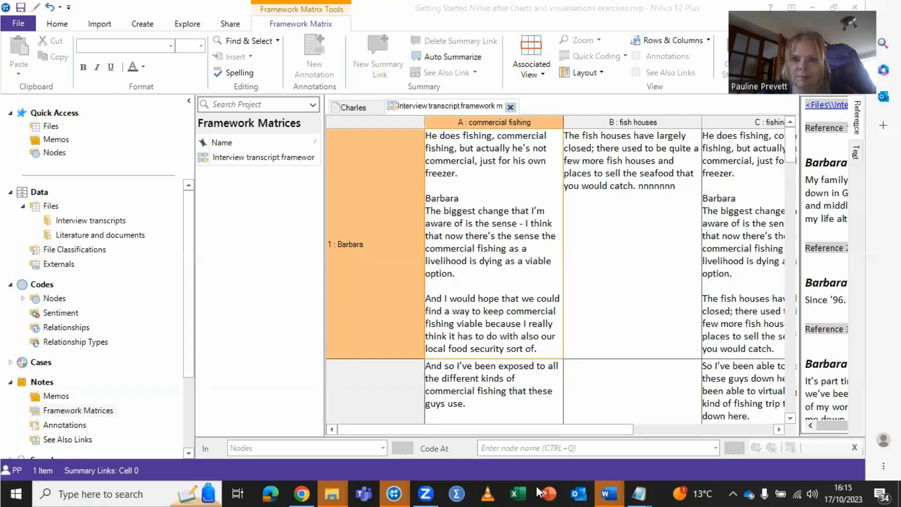